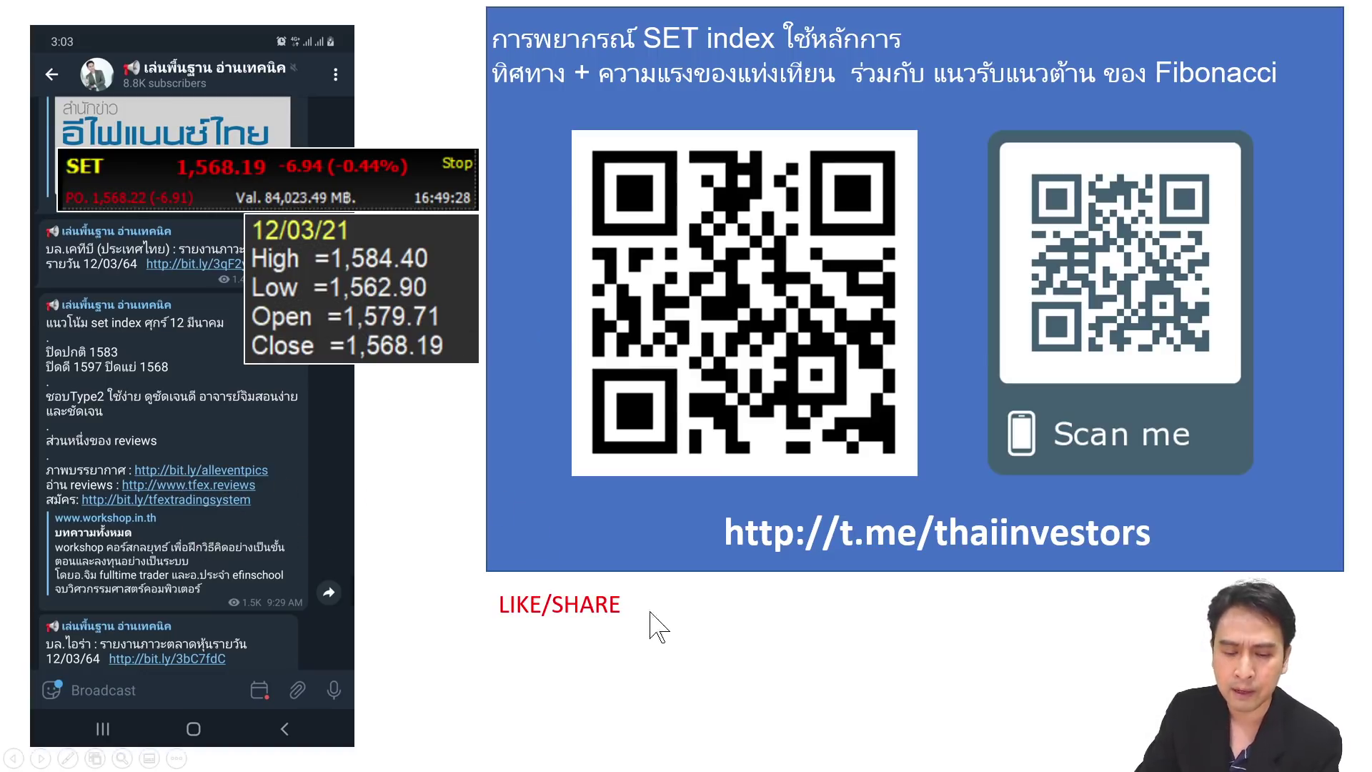
Switch from the slide show to efin StockPickUp and view the foreign and local TFEX net-value charts enlarged, one after the other.
left_click(41, 758)
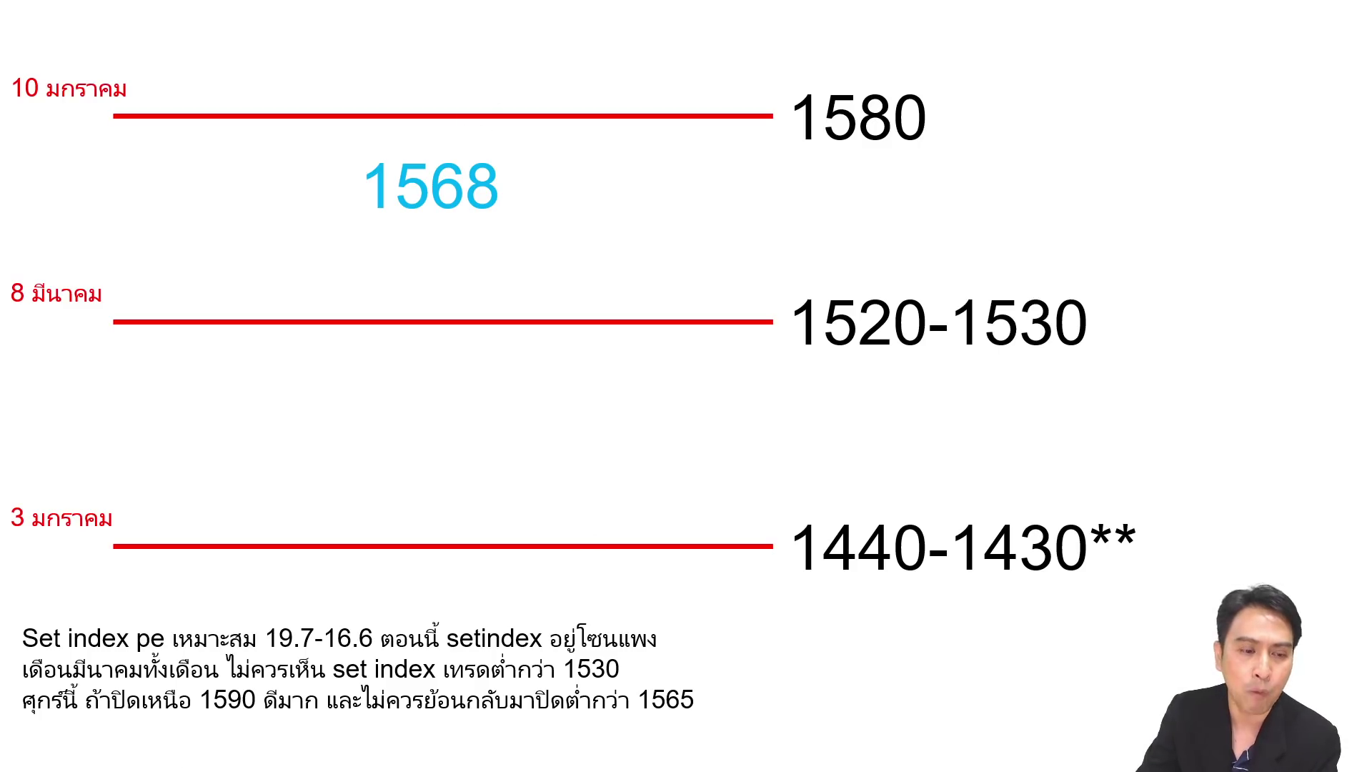
key("alt+Tab")
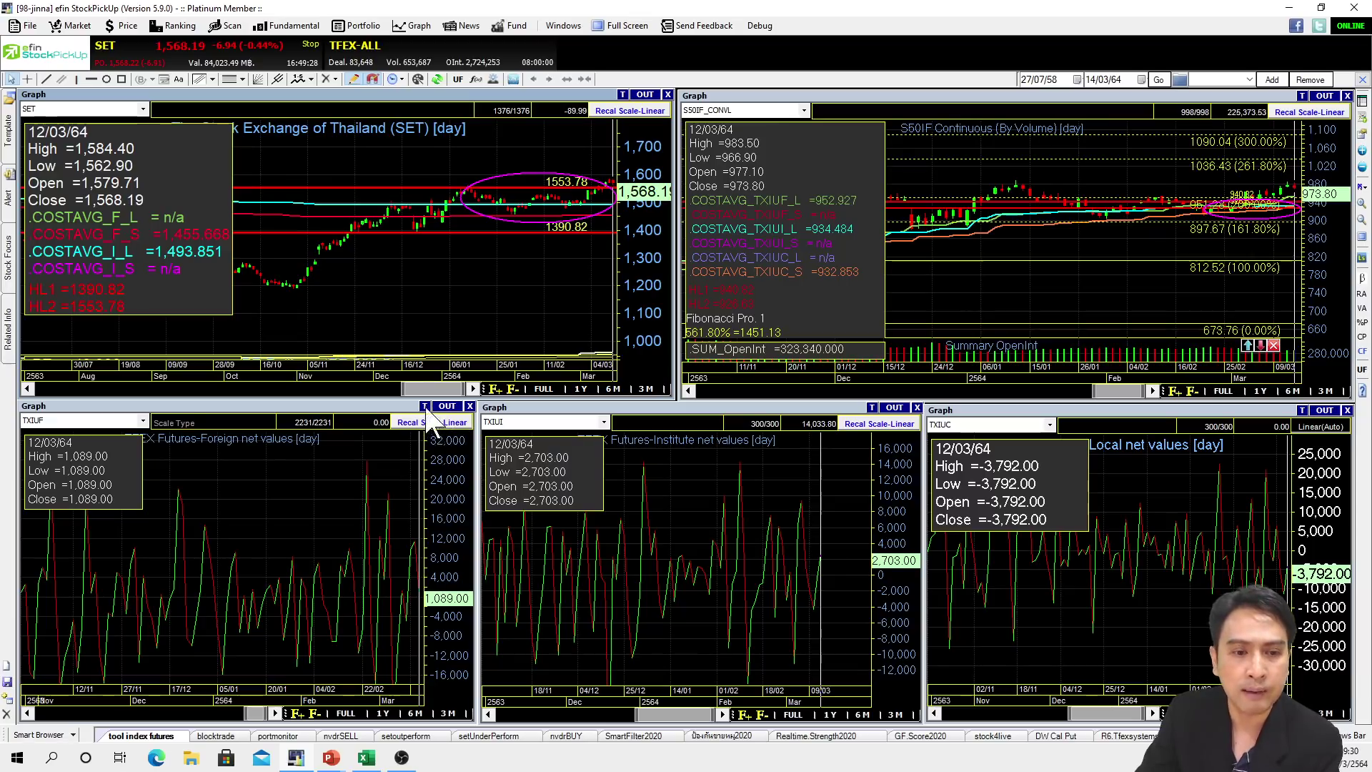
double_click(399, 407)
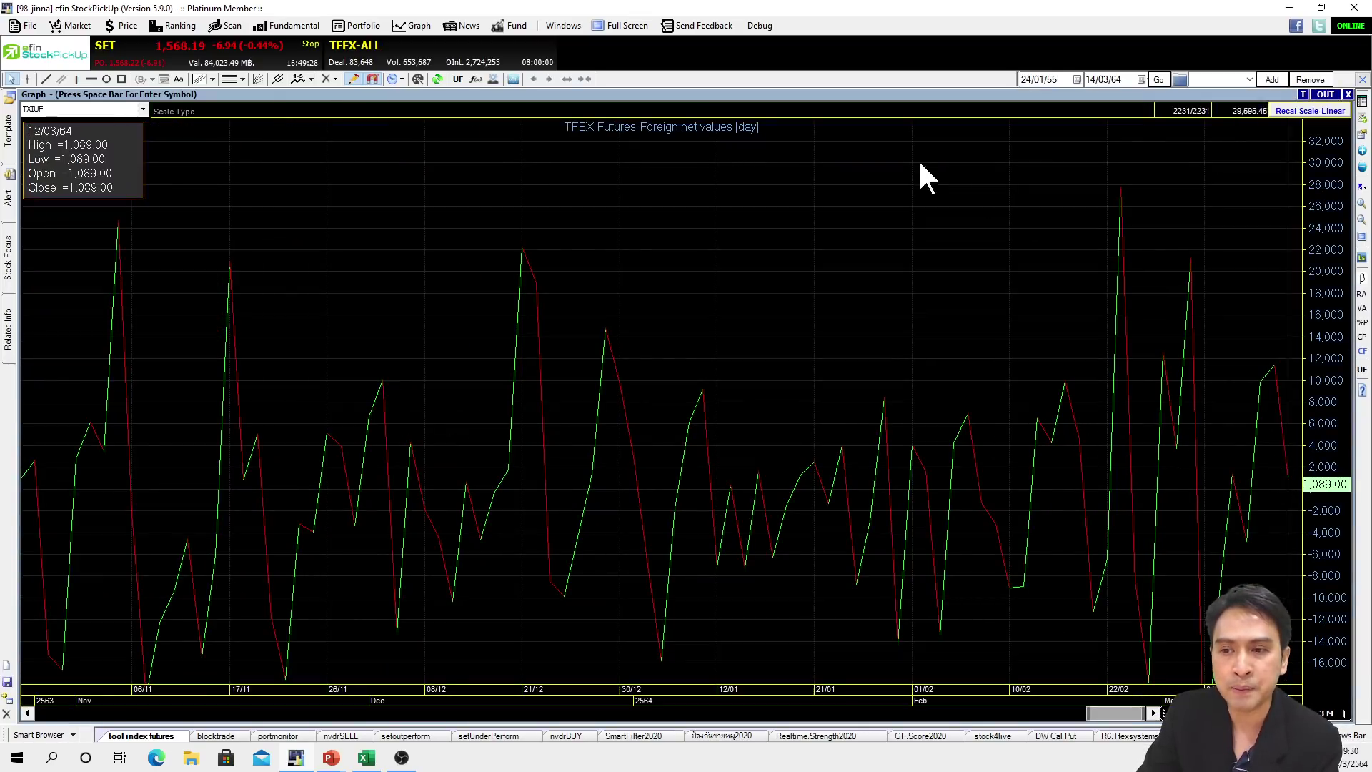
double_click(916, 94)
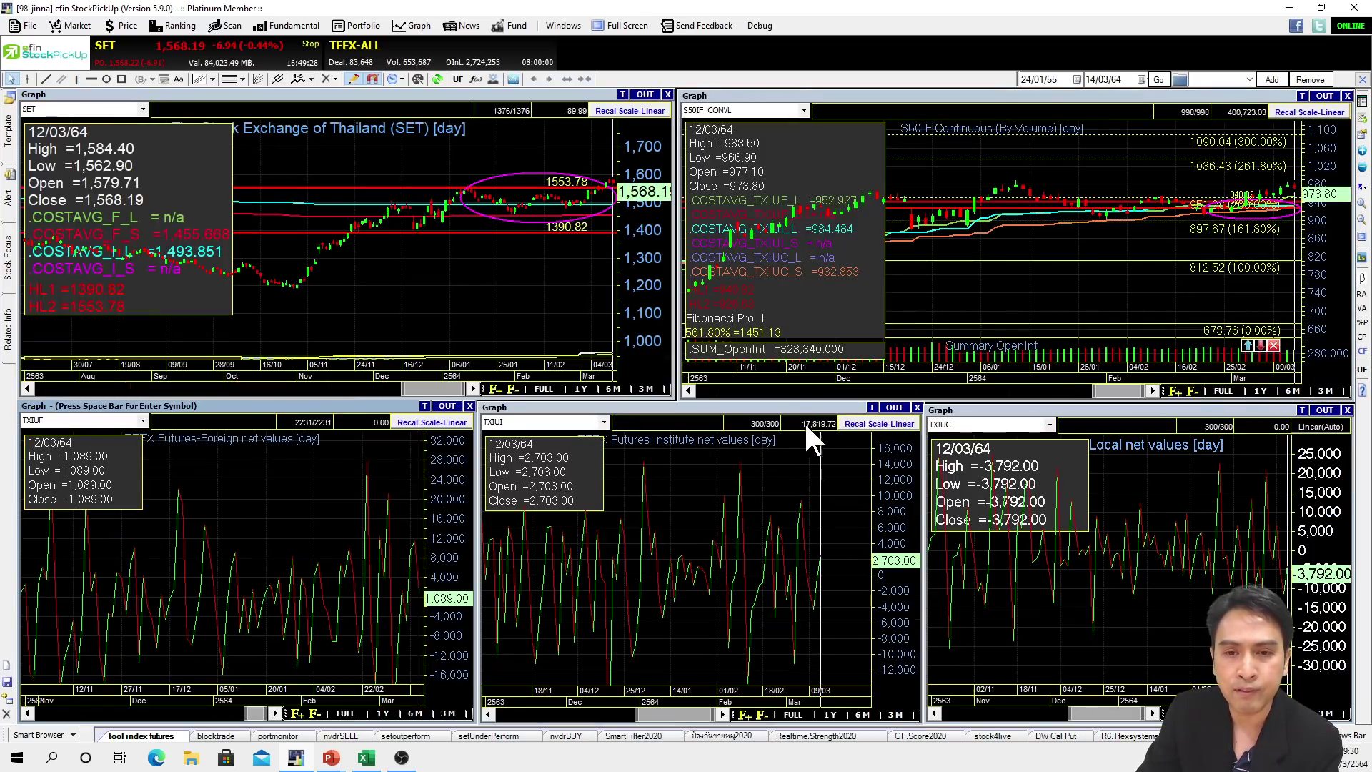
double_click(1230, 411)
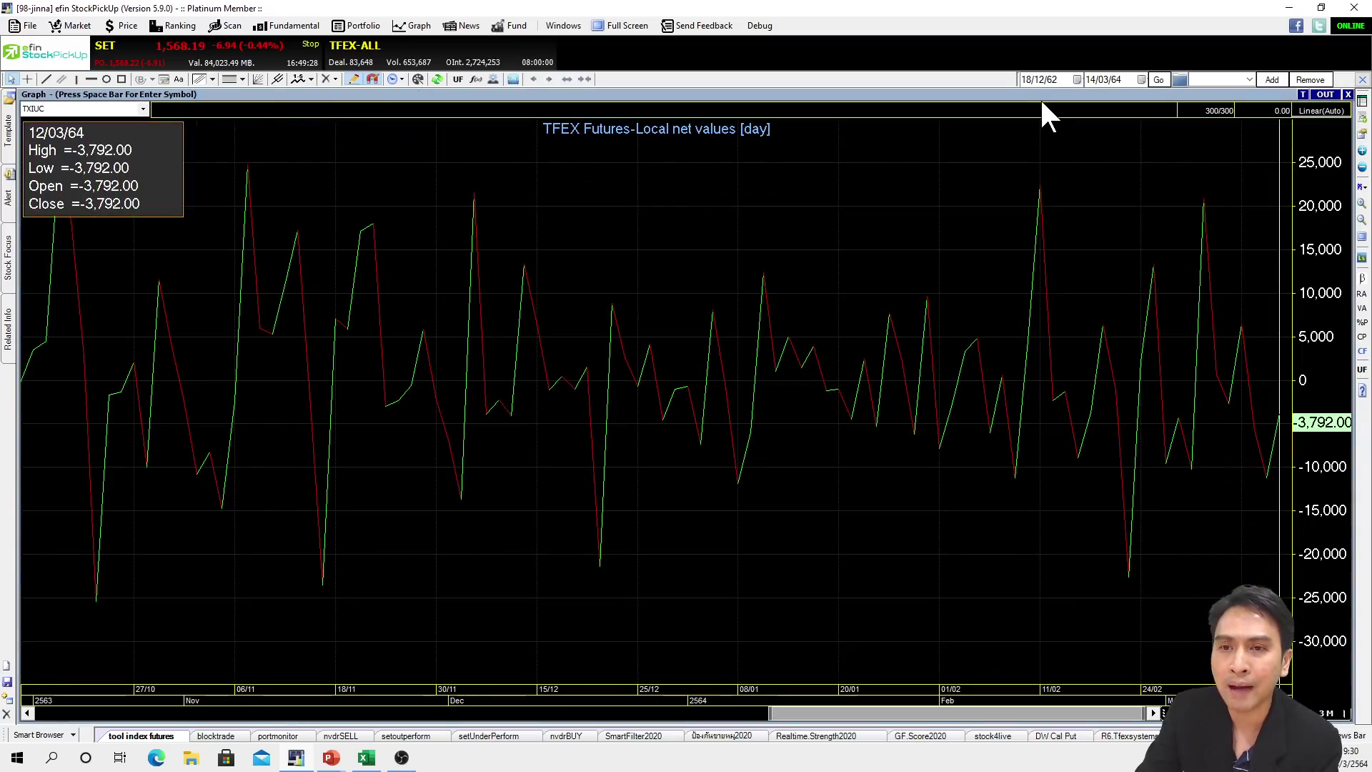
double_click(1043, 93)
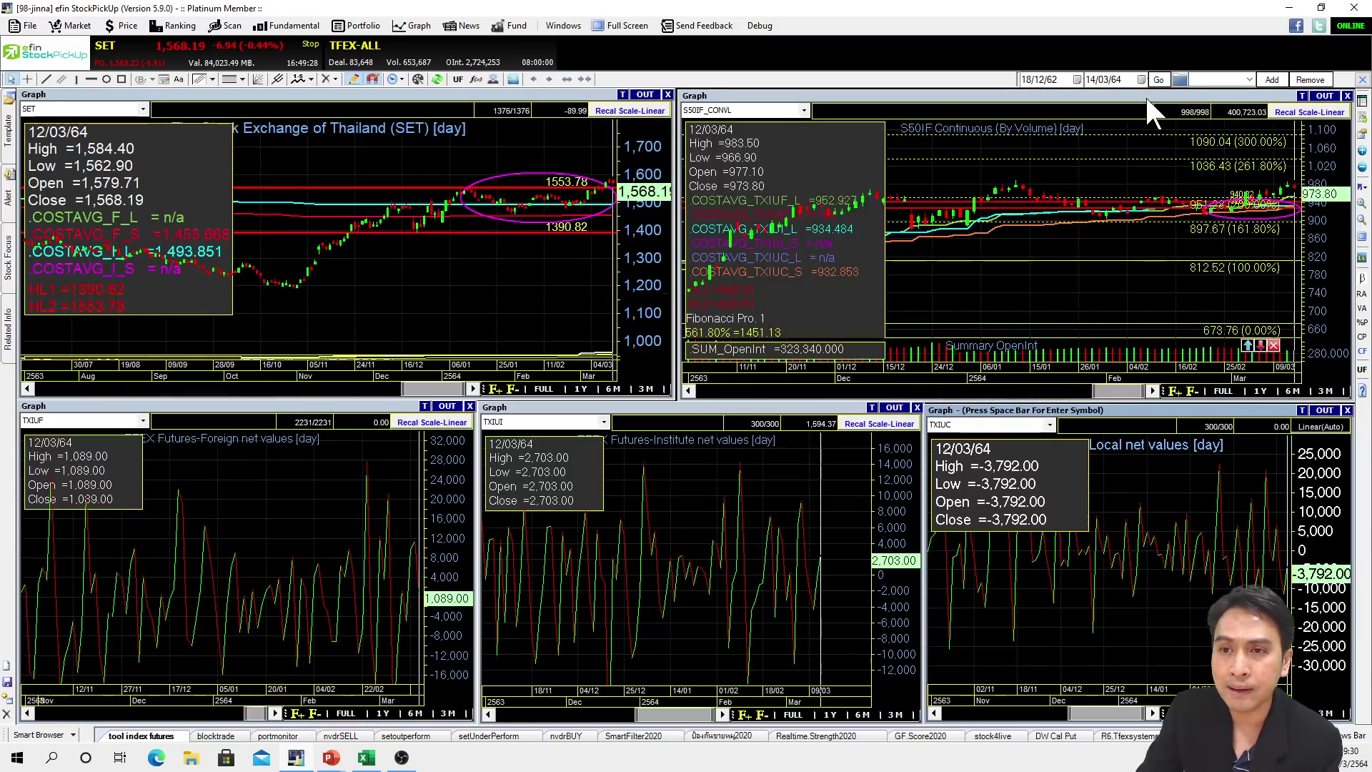
View the S50IF_CONVL chart enlarged, then inspect the 11/03/64 foreign and 10/03/64 institute net-value points in the multi-chart layout.
double_click(1142, 95)
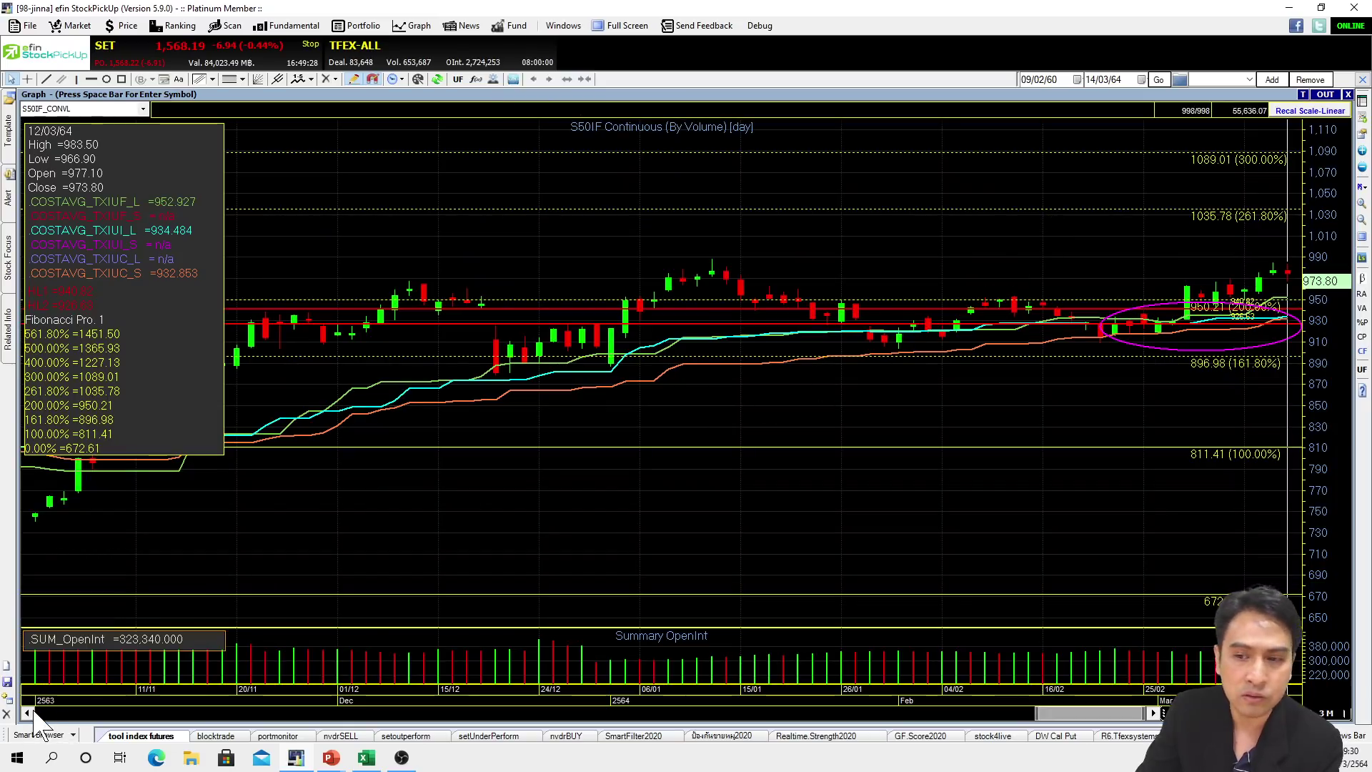
left_click(31, 713)
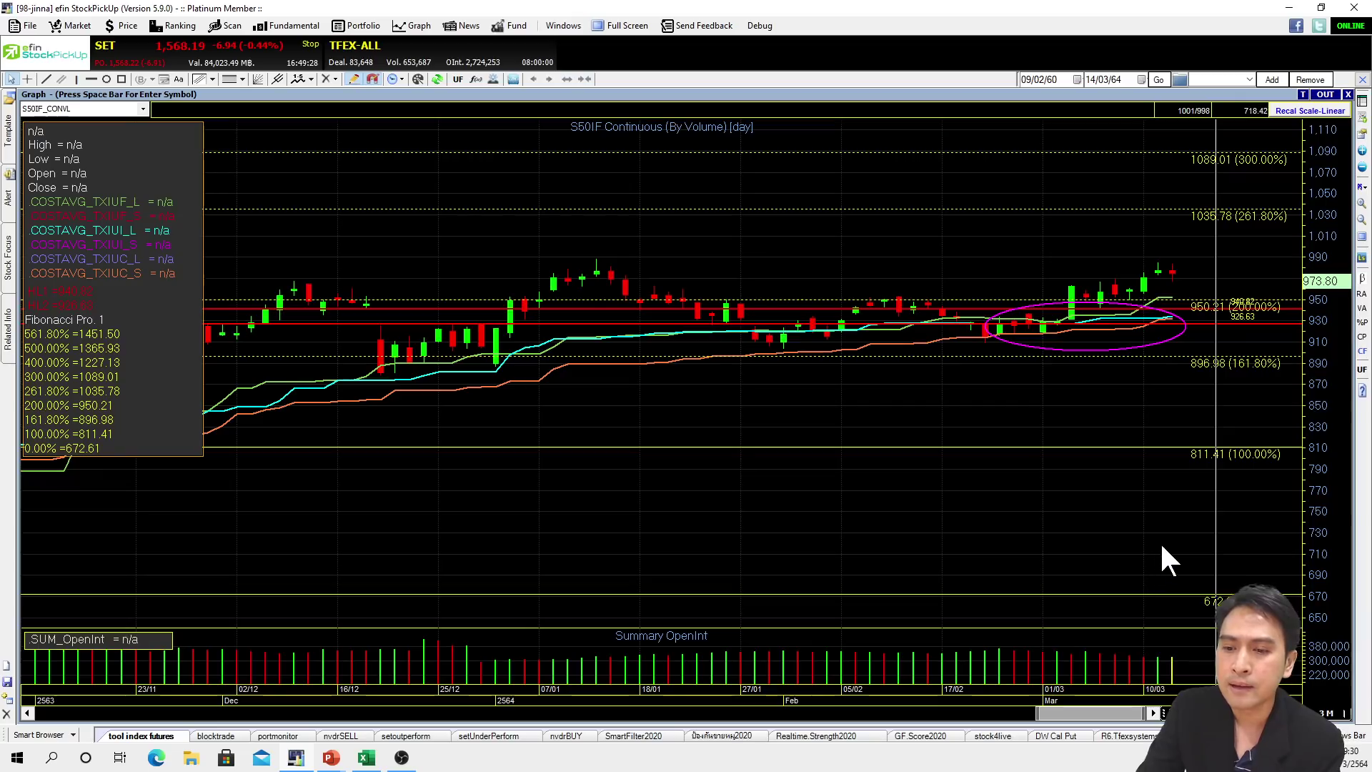
double_click(885, 95)
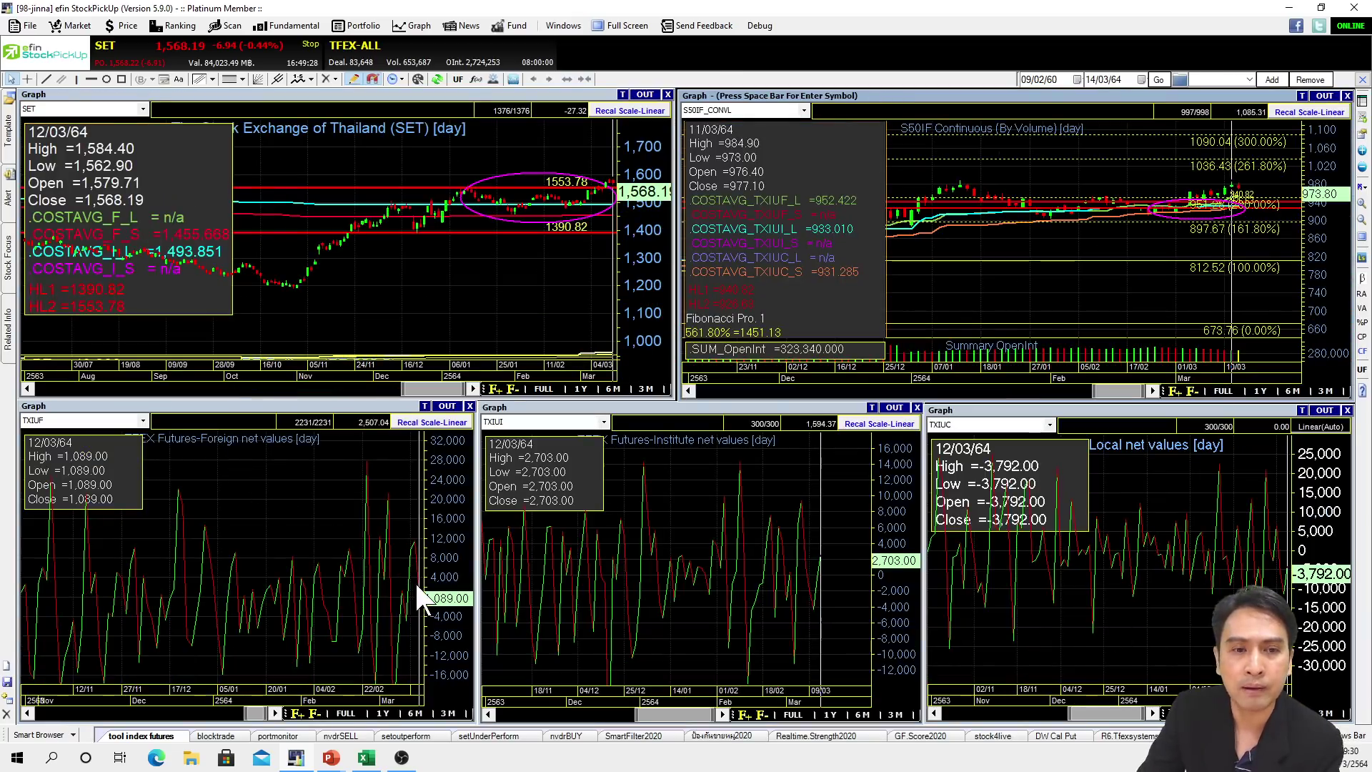
left_click(415, 583)
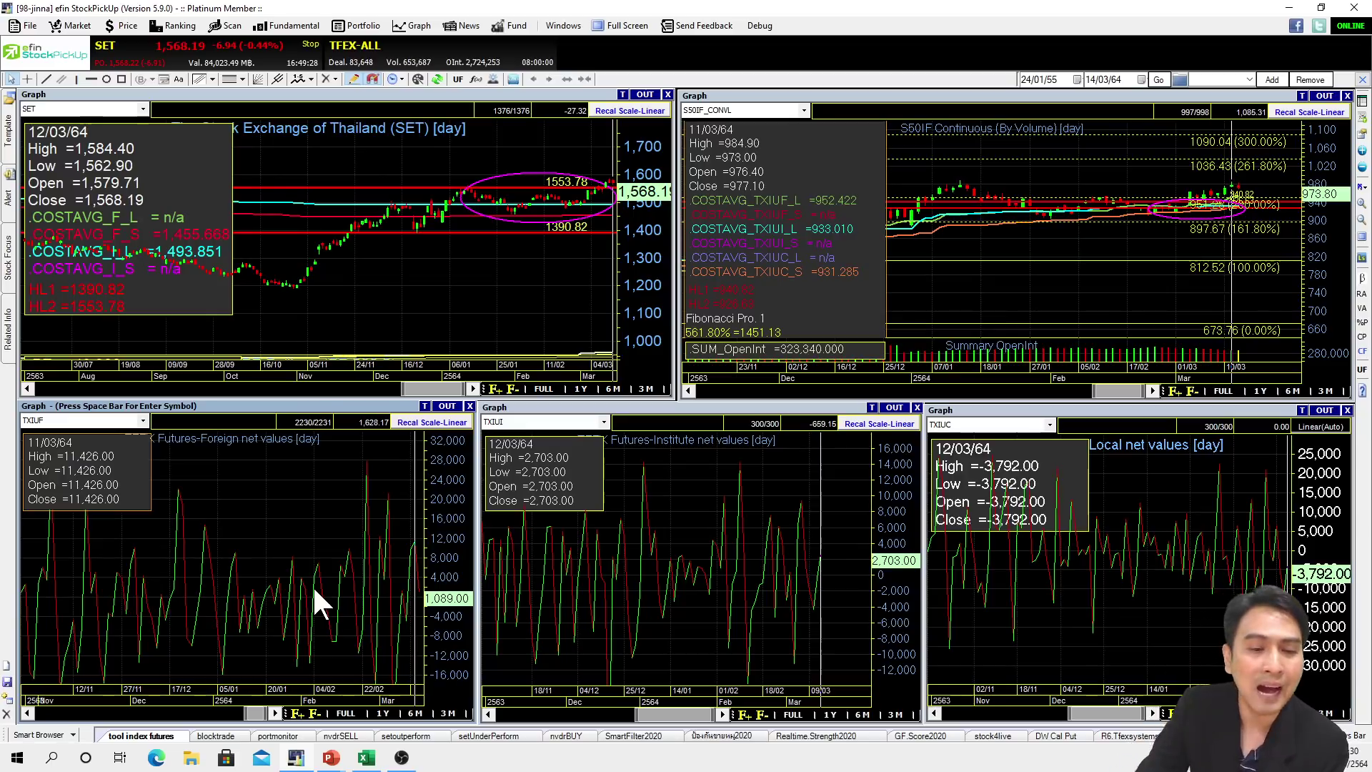
left_click(812, 608)
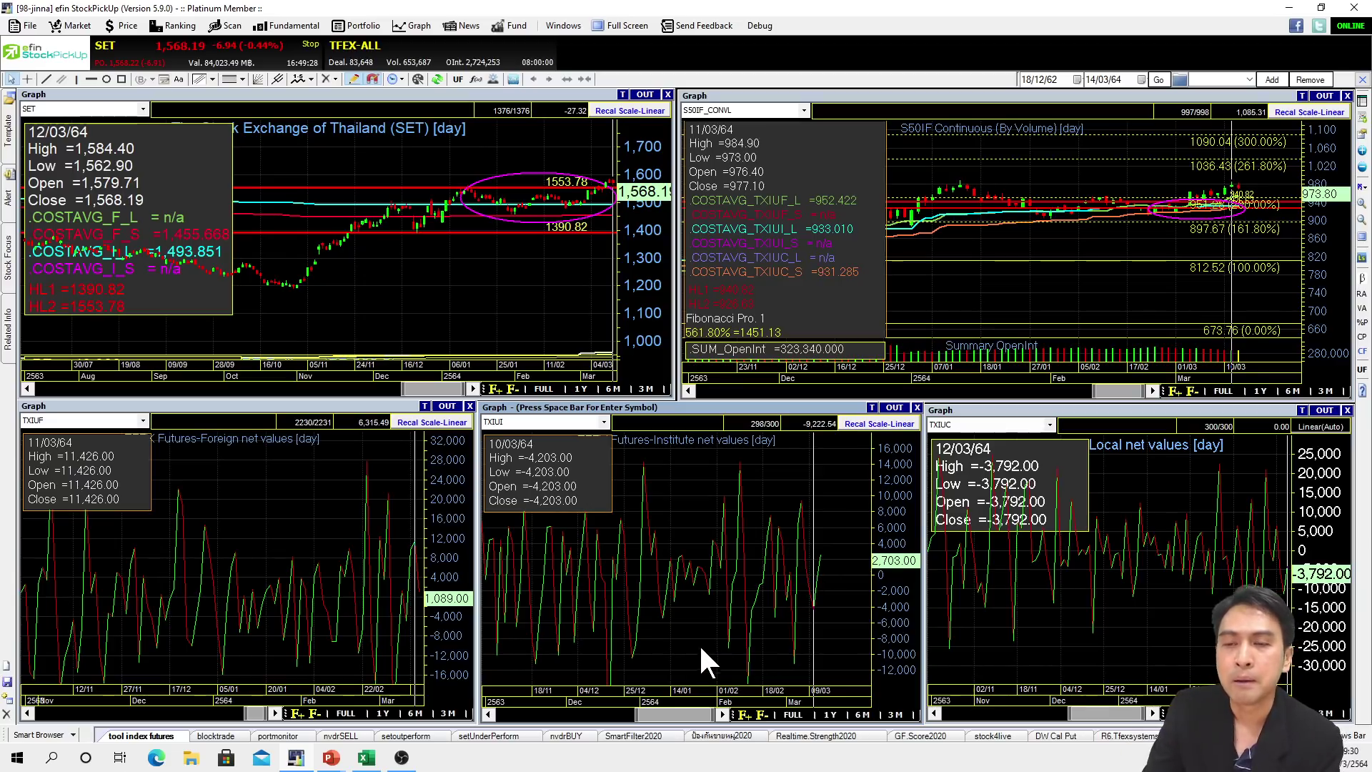
Enlarge the S50IF_CONVL chart to inspect its 02/03/64 candle and open interest, then restore the multi-chart layout.
double_click(1194, 93)
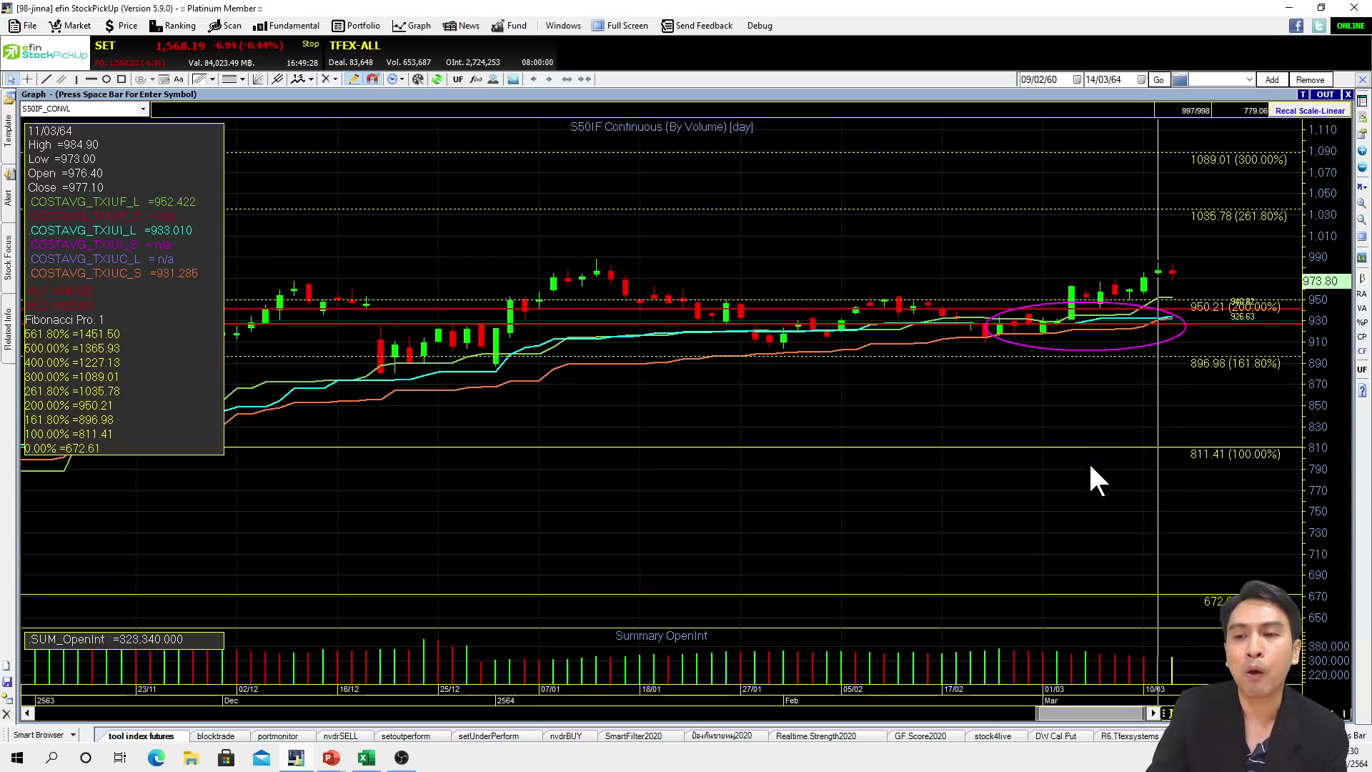
left_click(1056, 429)
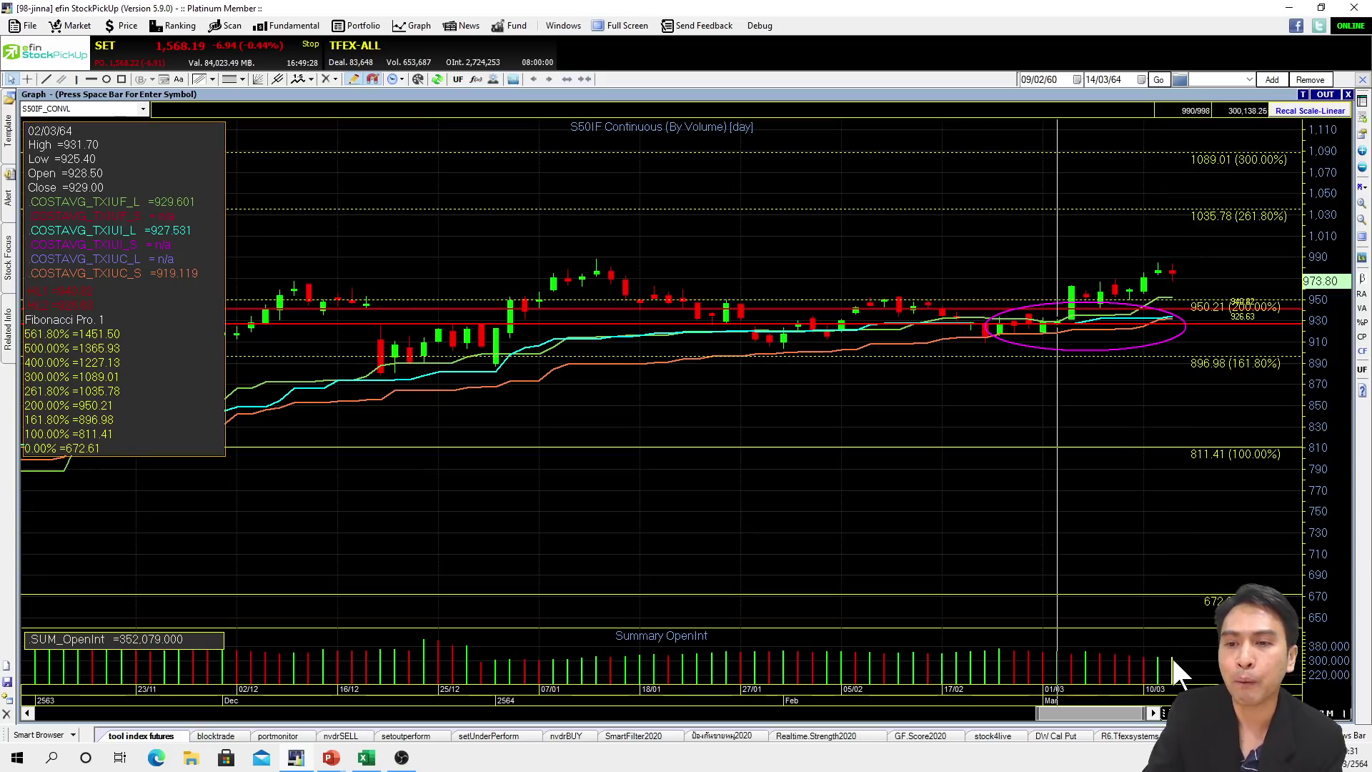
double_click(845, 90)
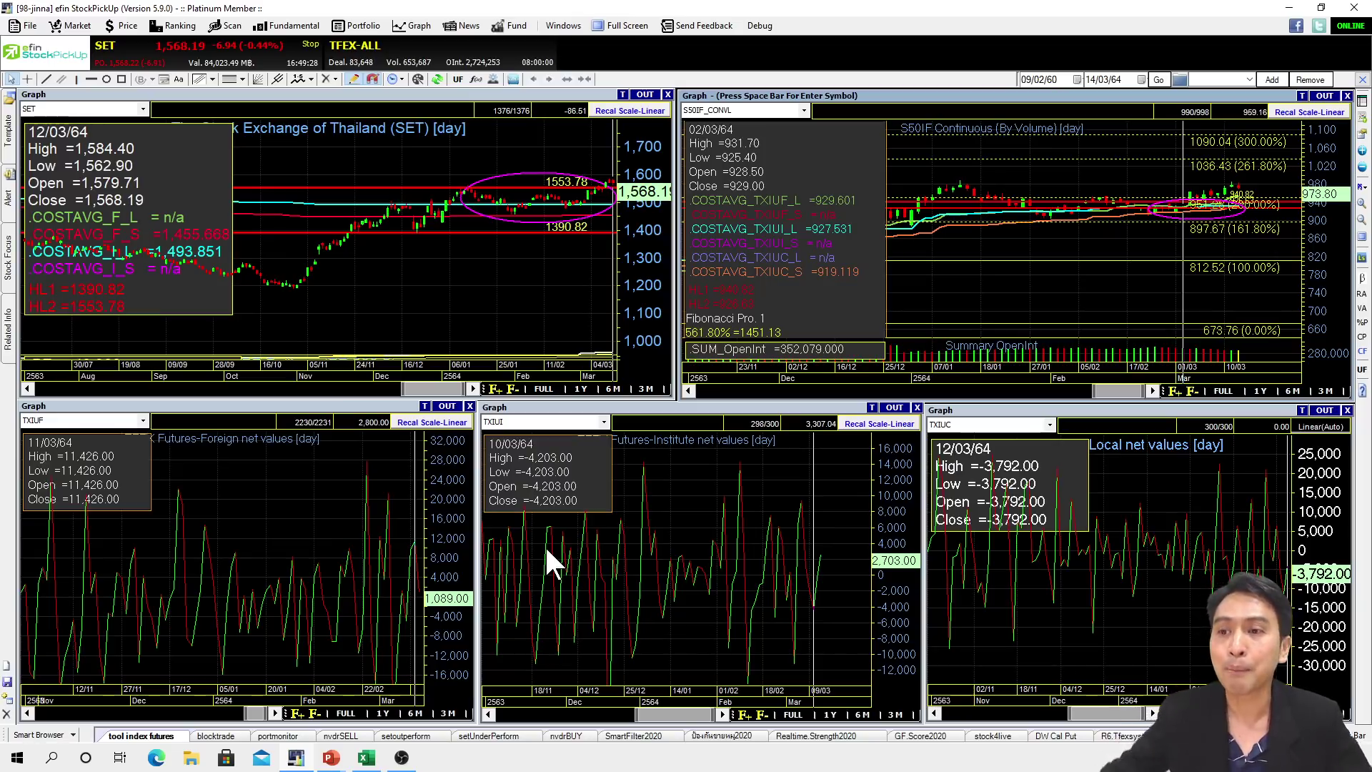
left_click(688, 390)
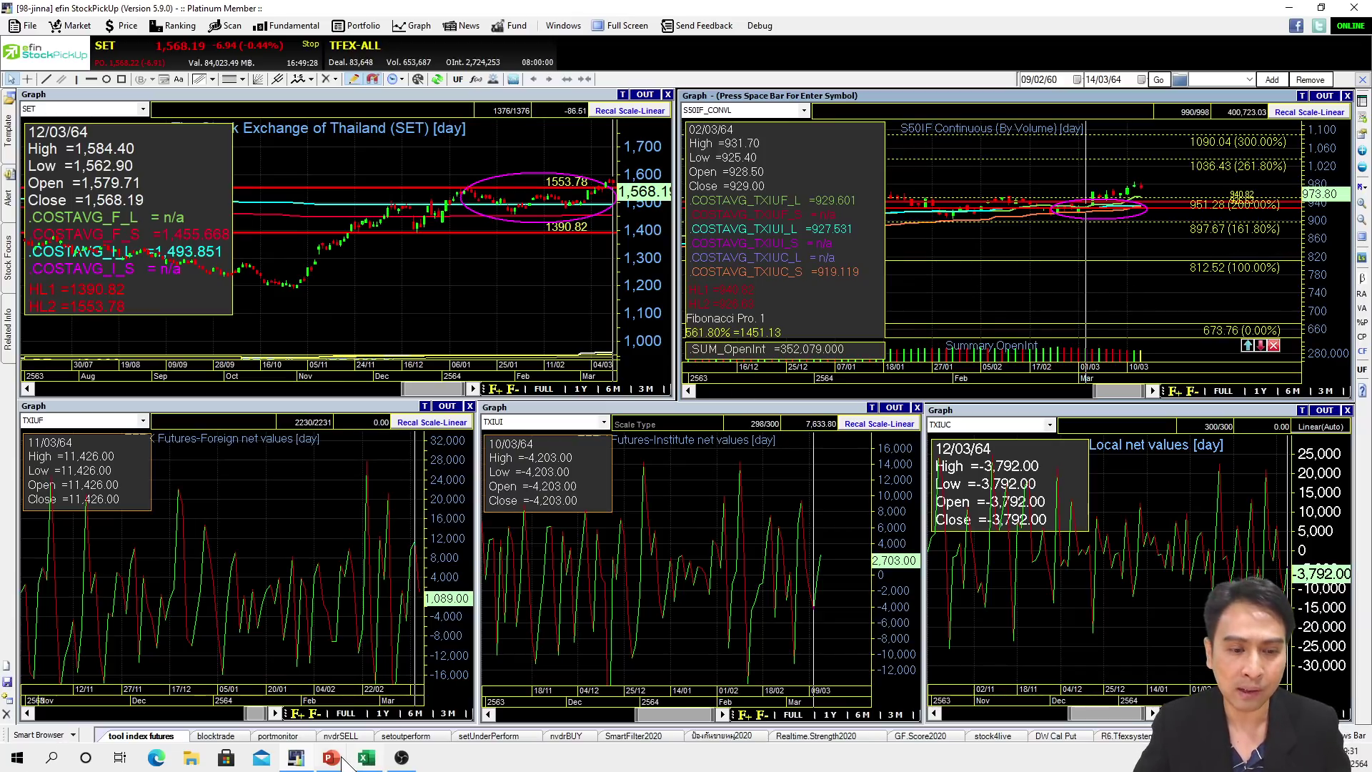
Switch to the PowerPoint slide show and go back to the TYPE2+ chart slide.
mouse_move(346, 762)
left_click(366, 718)
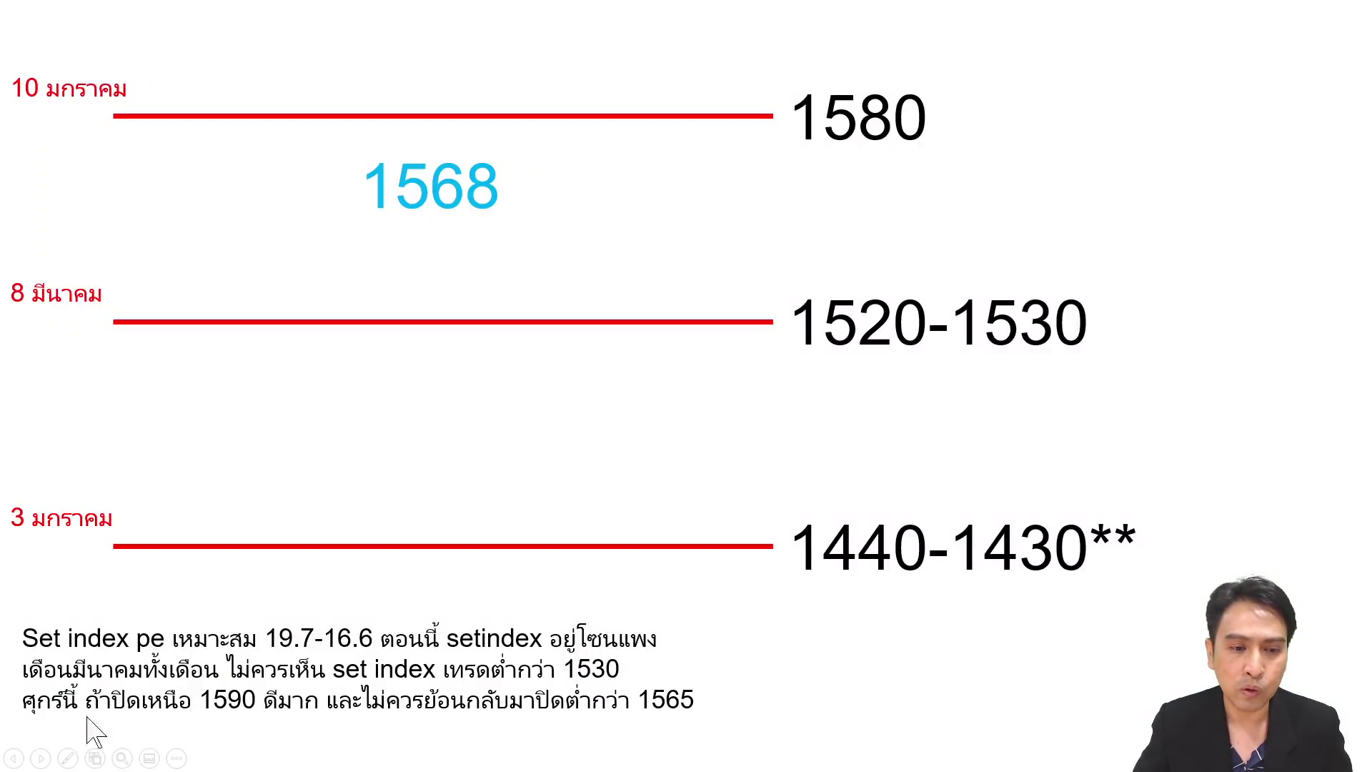
left_click(13, 757)
left_click(14, 757)
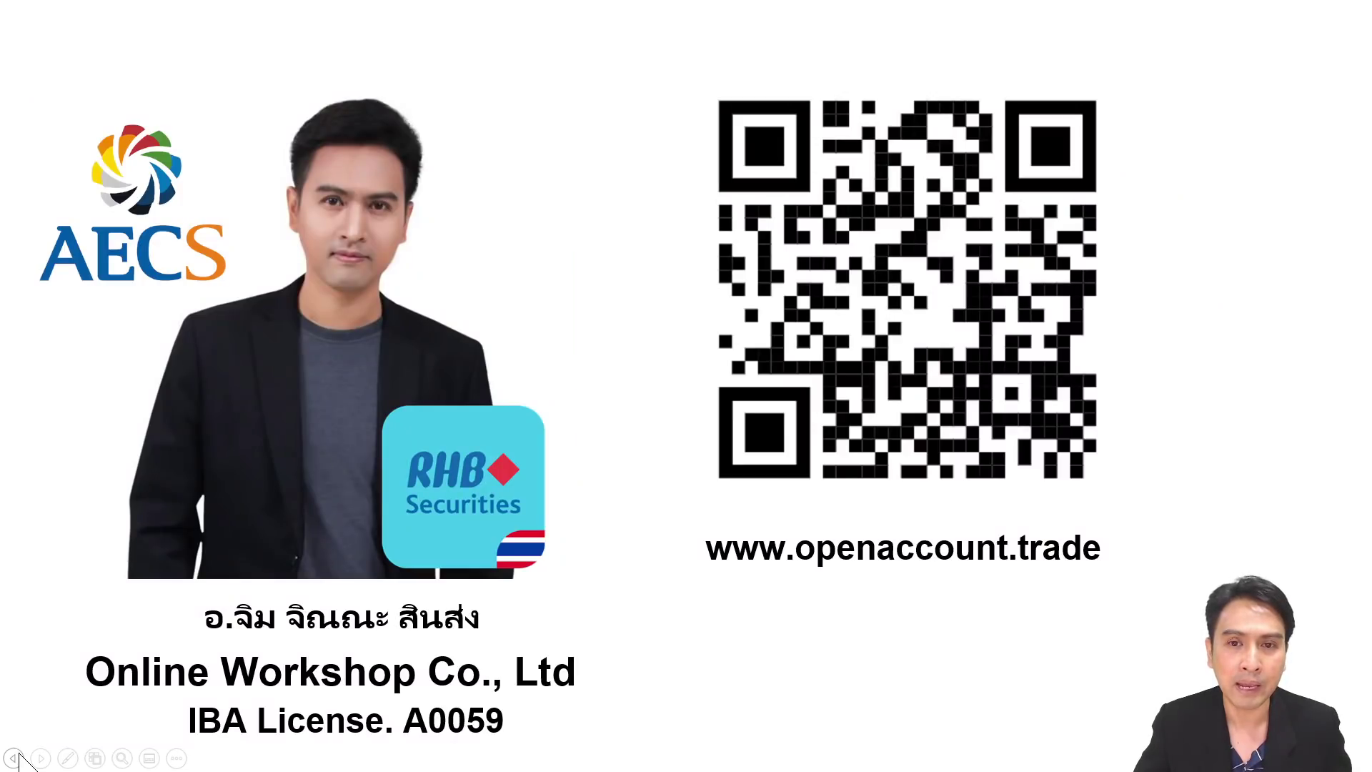
left_click(13, 757)
left_click(14, 758)
left_click(13, 758)
left_click(13, 758)
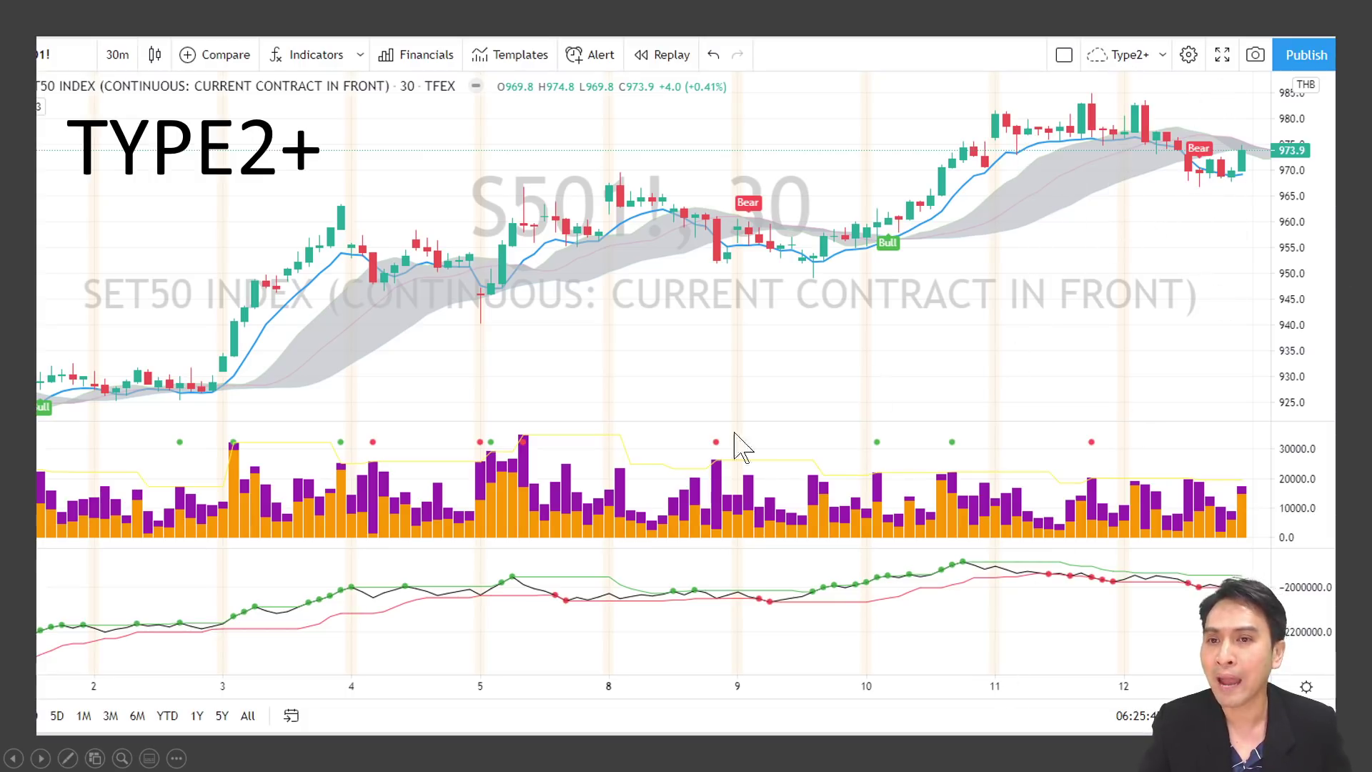
Advance the slide show to the hot and unusually moving stocks summary for 12 March 2564.
left_click(42, 757)
left_click(43, 757)
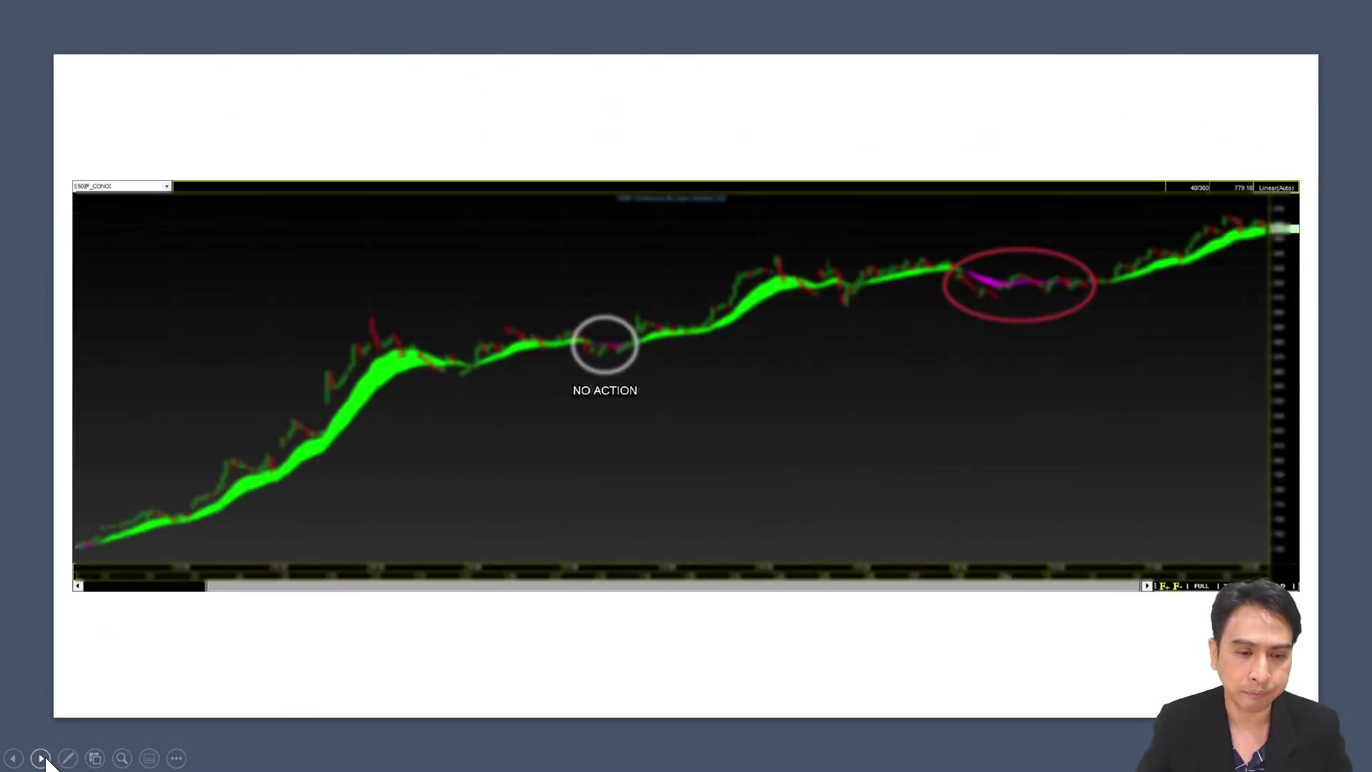
left_click(44, 756)
left_click(43, 757)
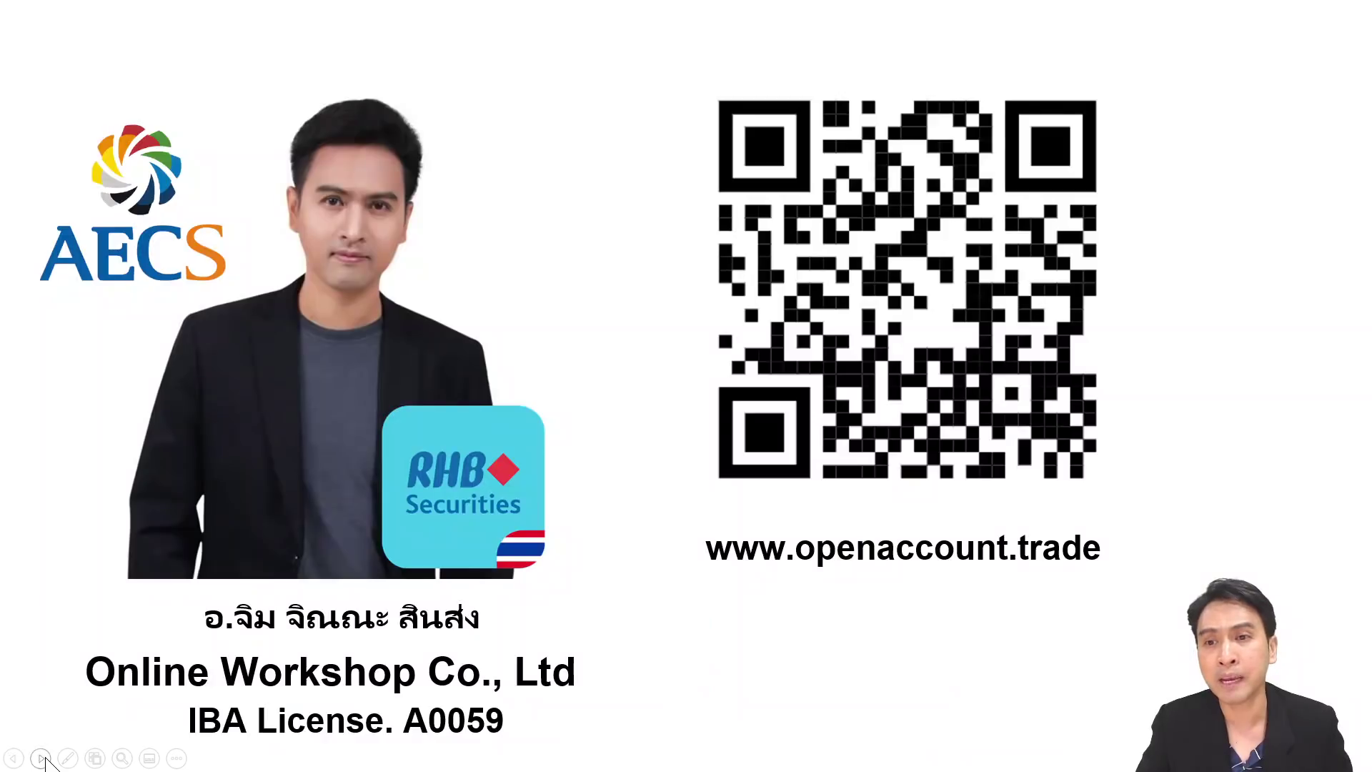
left_click(43, 757)
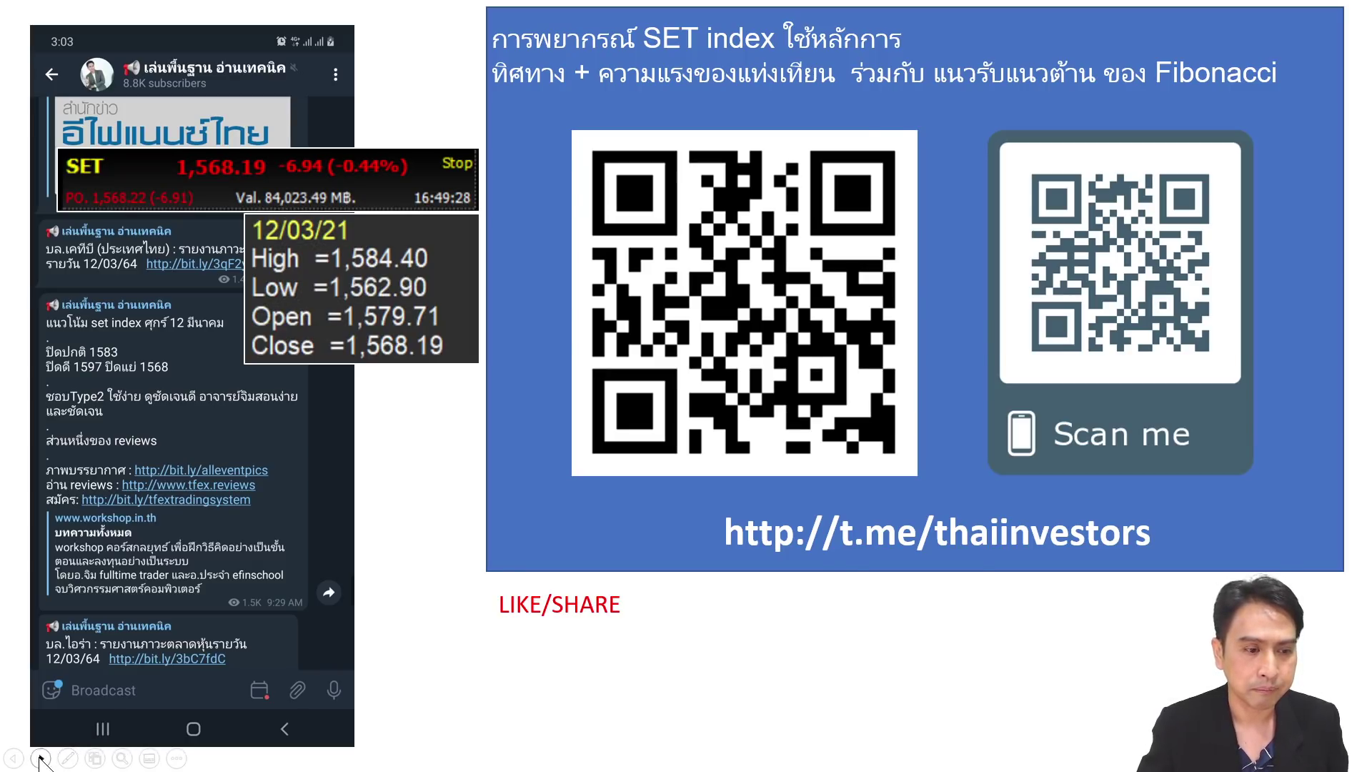
left_click(40, 757)
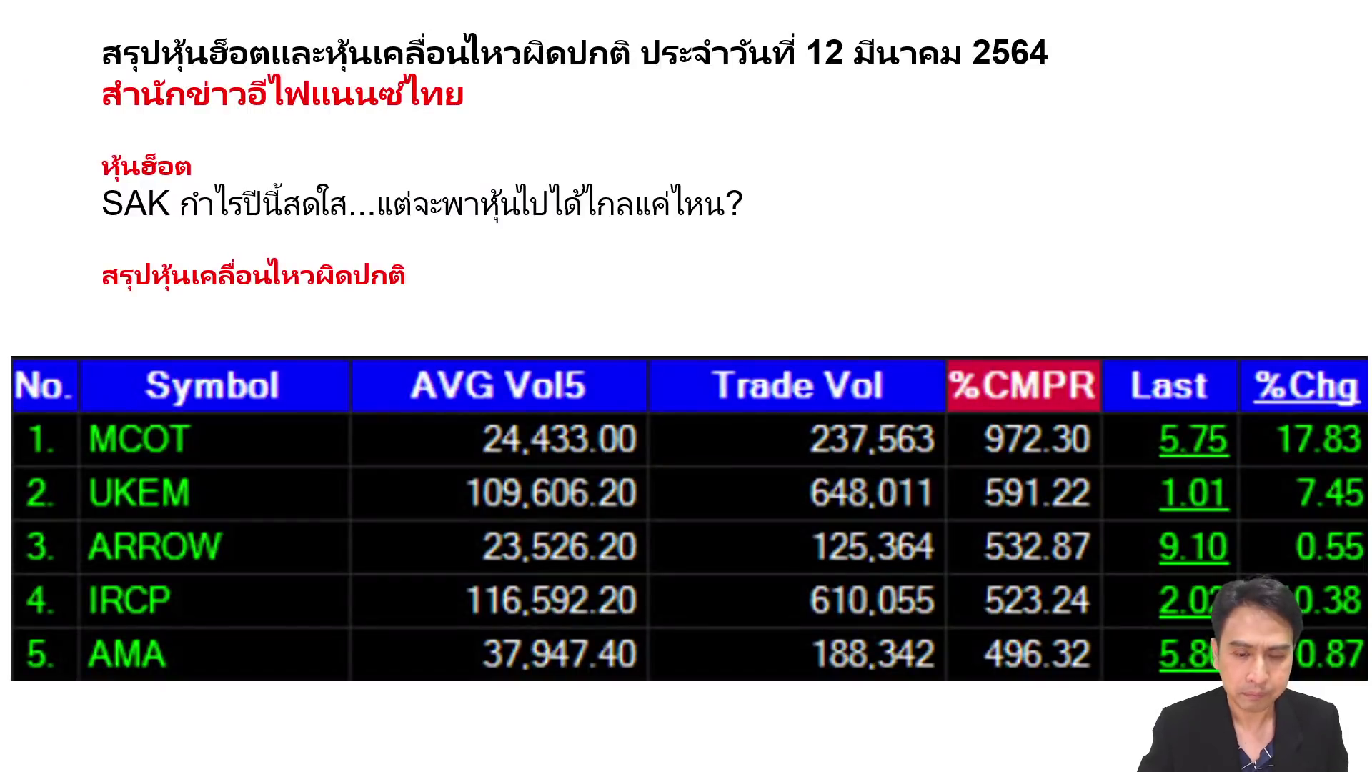
Switch to efin StockPickUp, open the liveTF workspace and examine the long-term history of the enlarged monthly SET chart before restoring the layout.
key("alt+Tab")
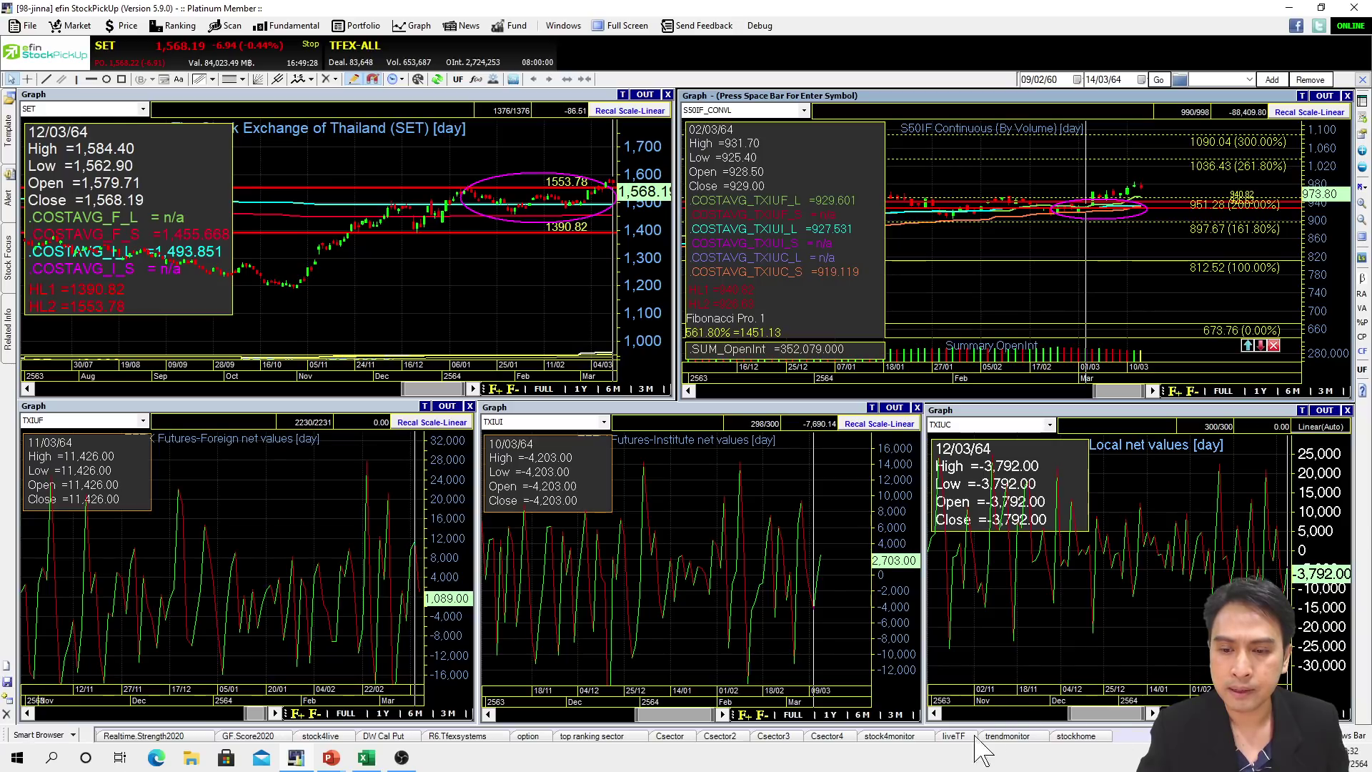
left_click(955, 738)
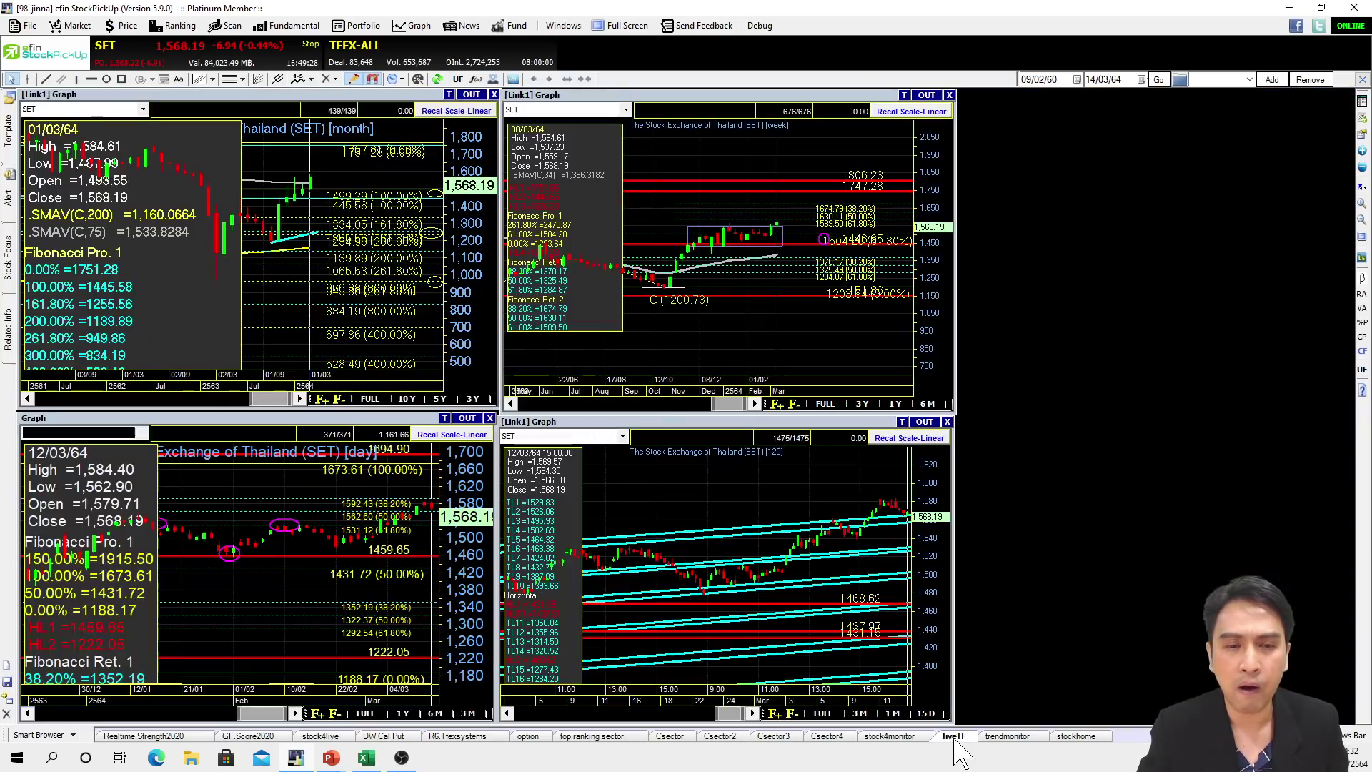
double_click(337, 95)
left_click(860, 226)
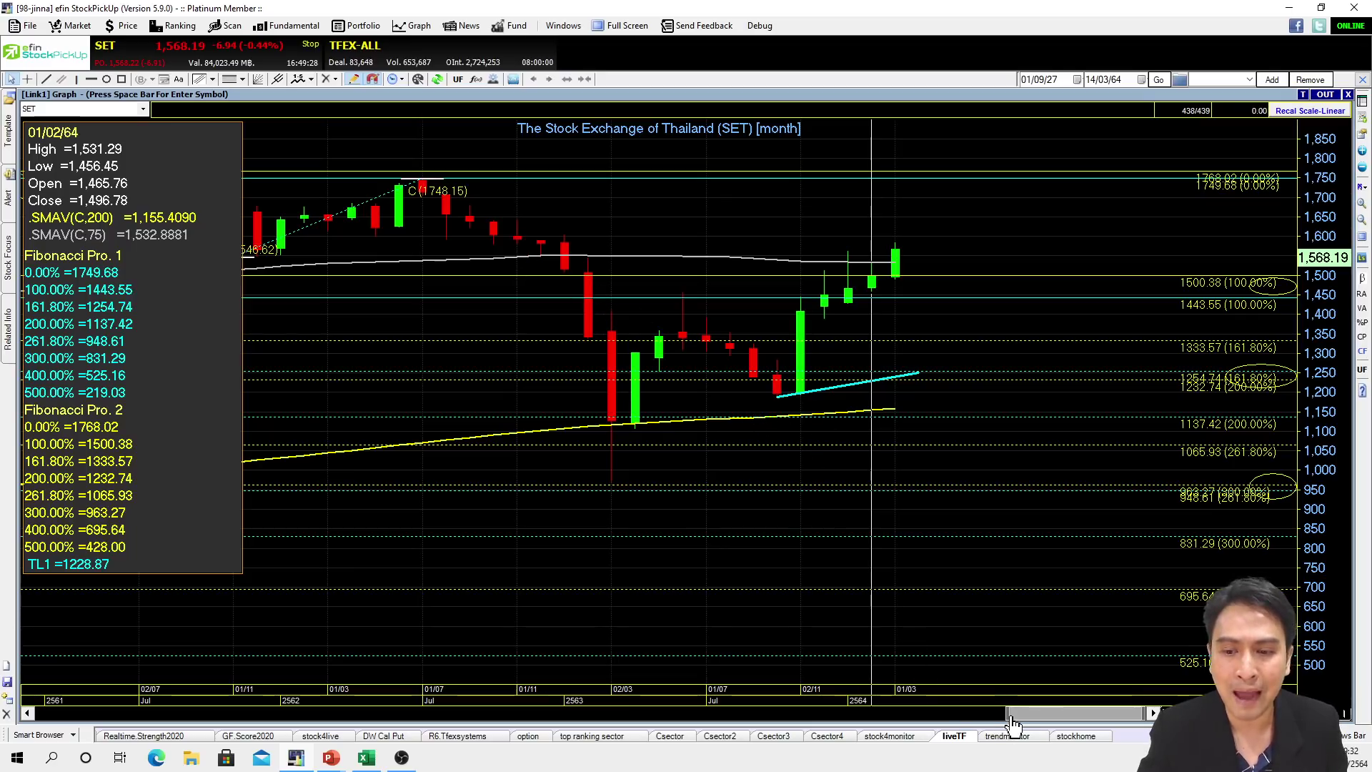
left_click_drag(1008, 710, 800, 709)
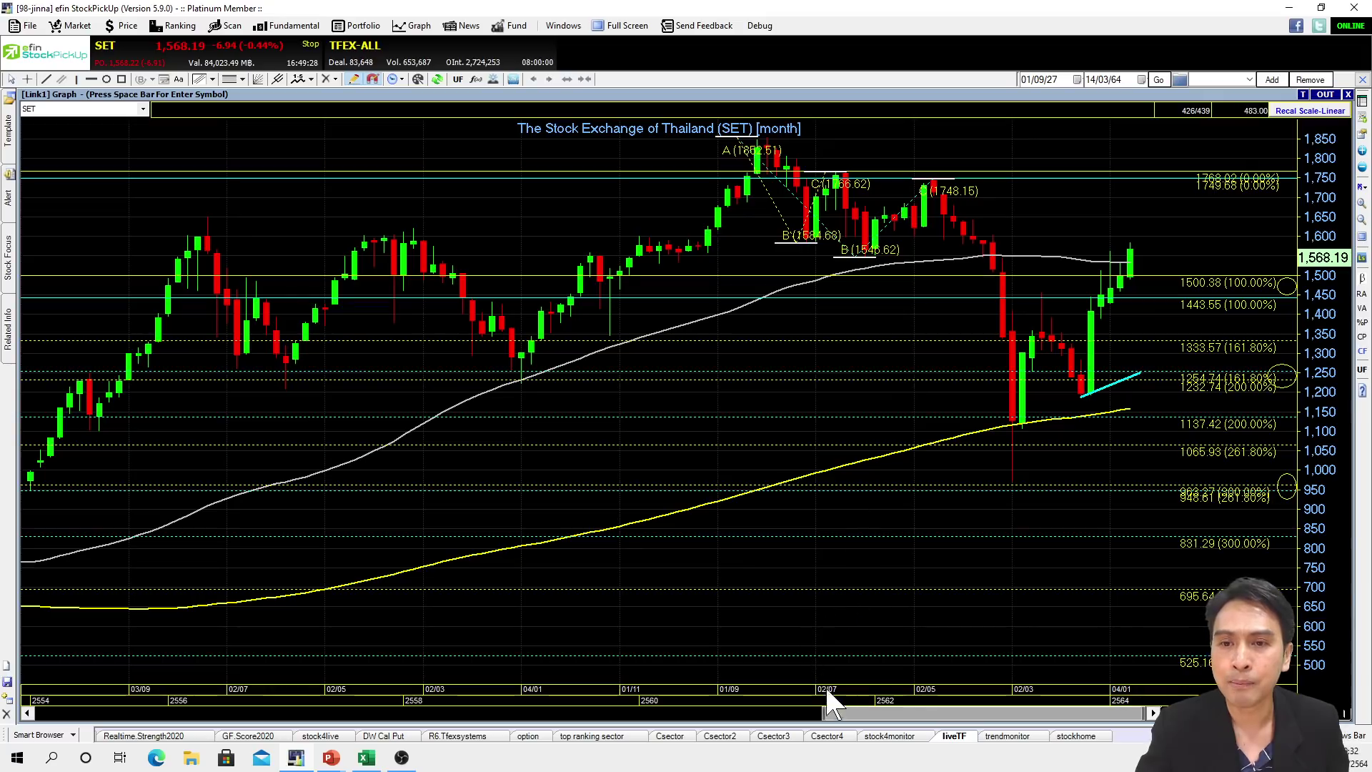
left_click_drag(823, 711, 711, 715)
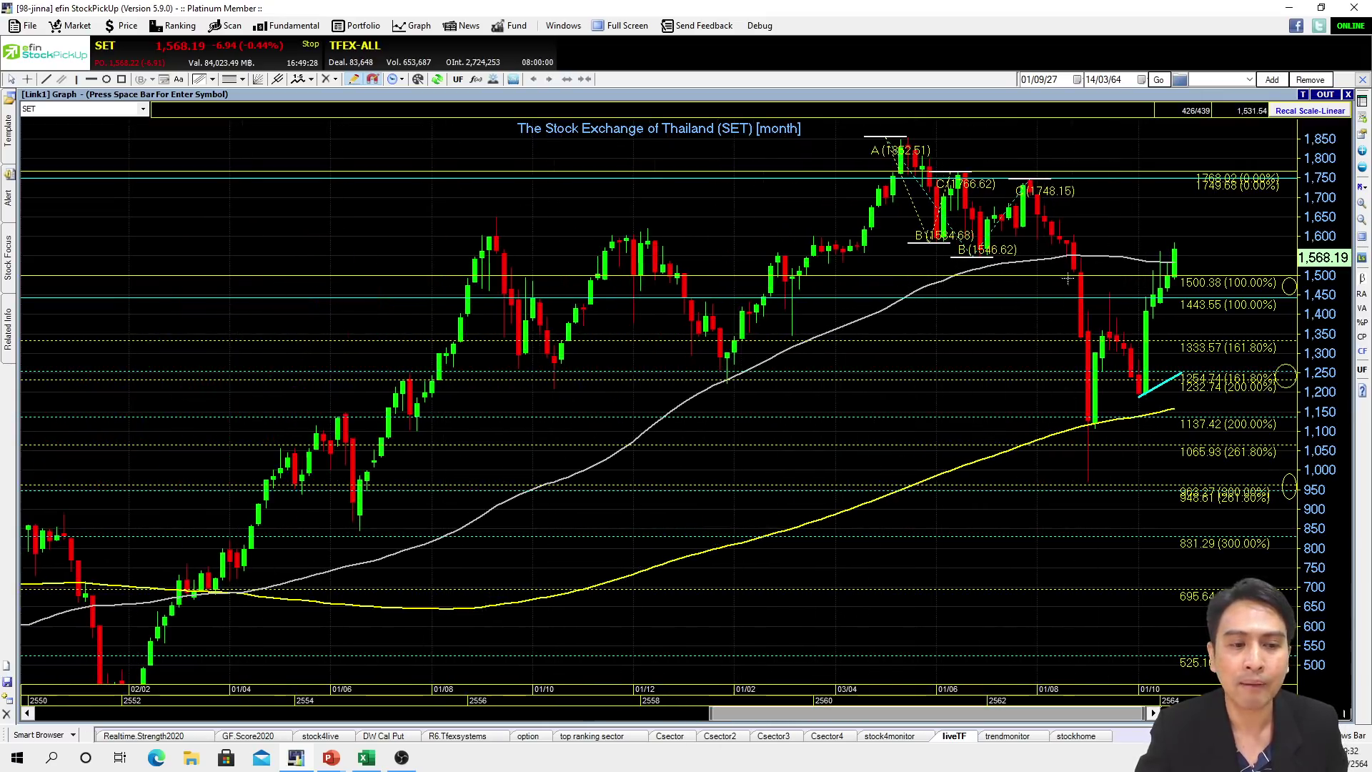
left_click_drag(711, 709, 962, 708)
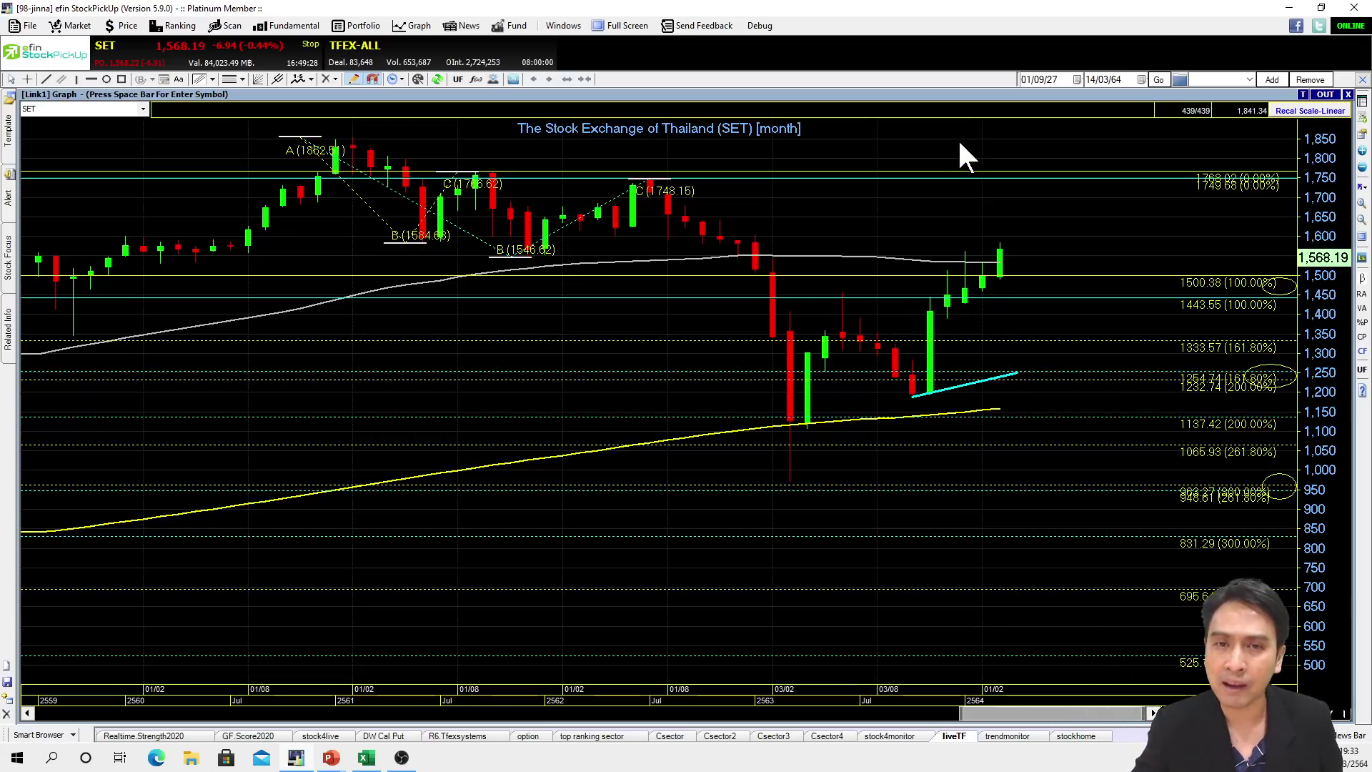
double_click(592, 92)
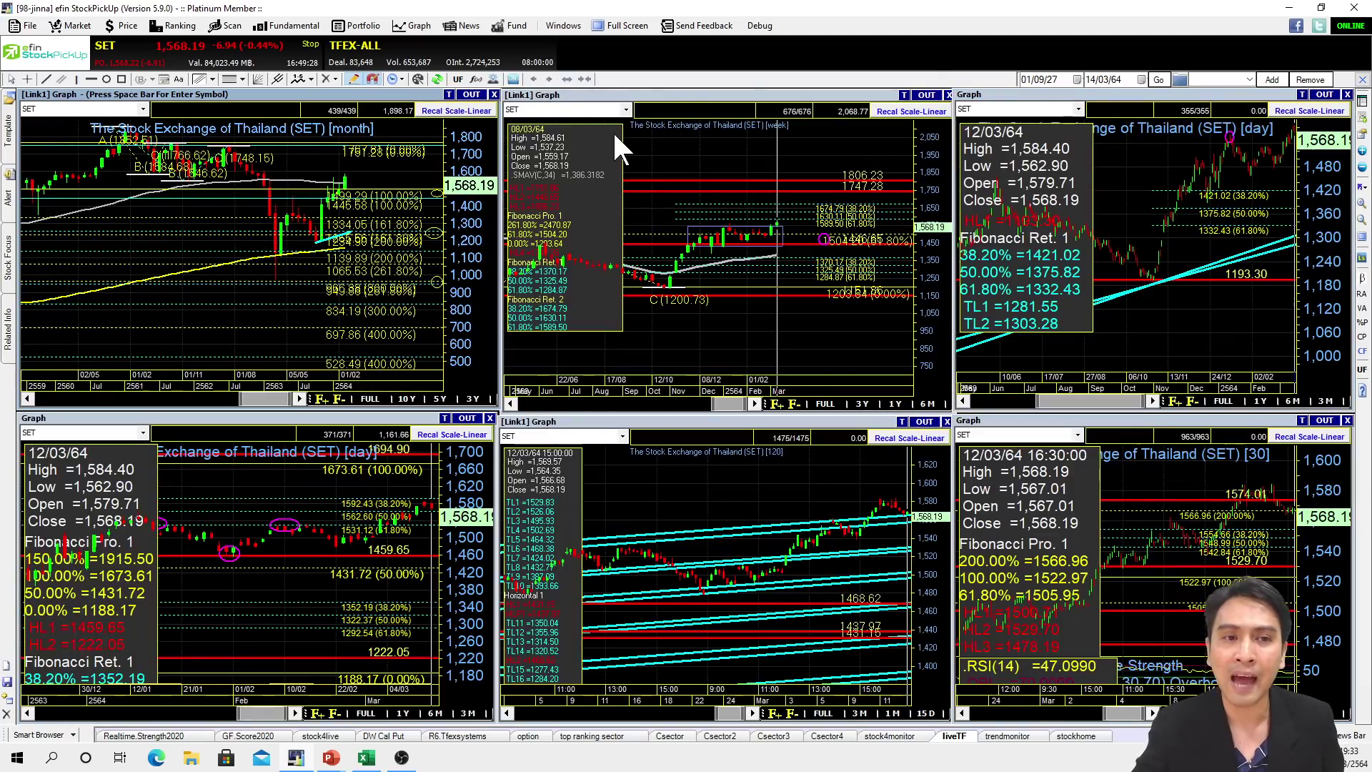
Enlarge the weekly SET chart, inspect the 15/02/64 candle, and restore the multi-chart layout.
double_click(786, 95)
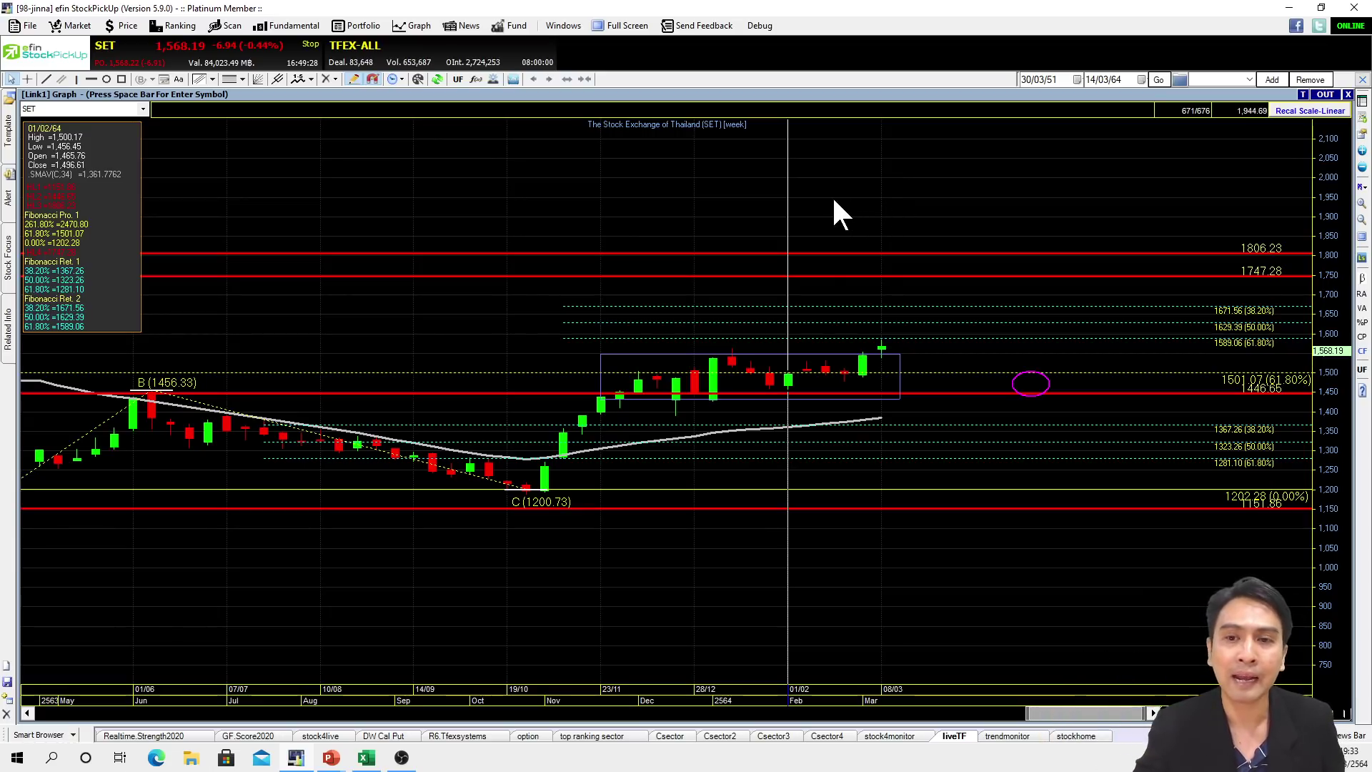
key("Right")
key("Right")
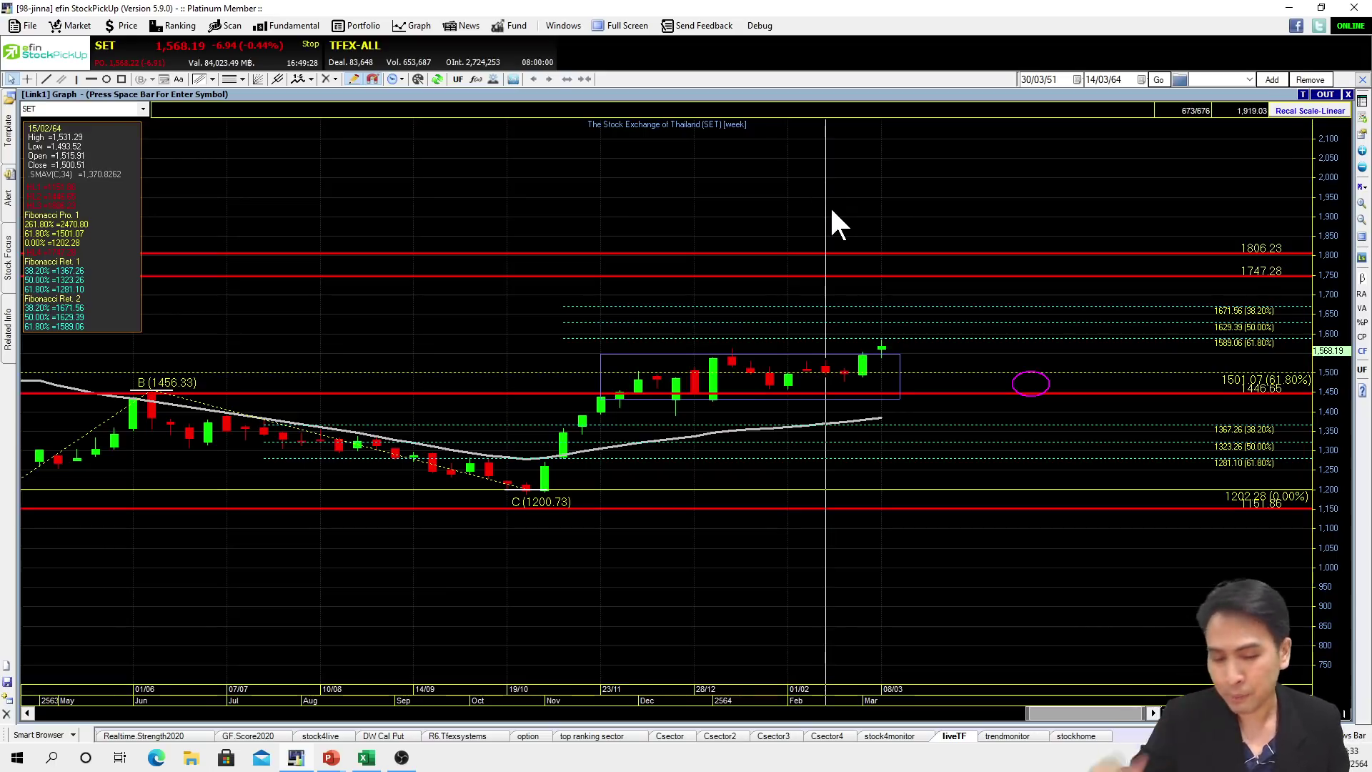
double_click(692, 92)
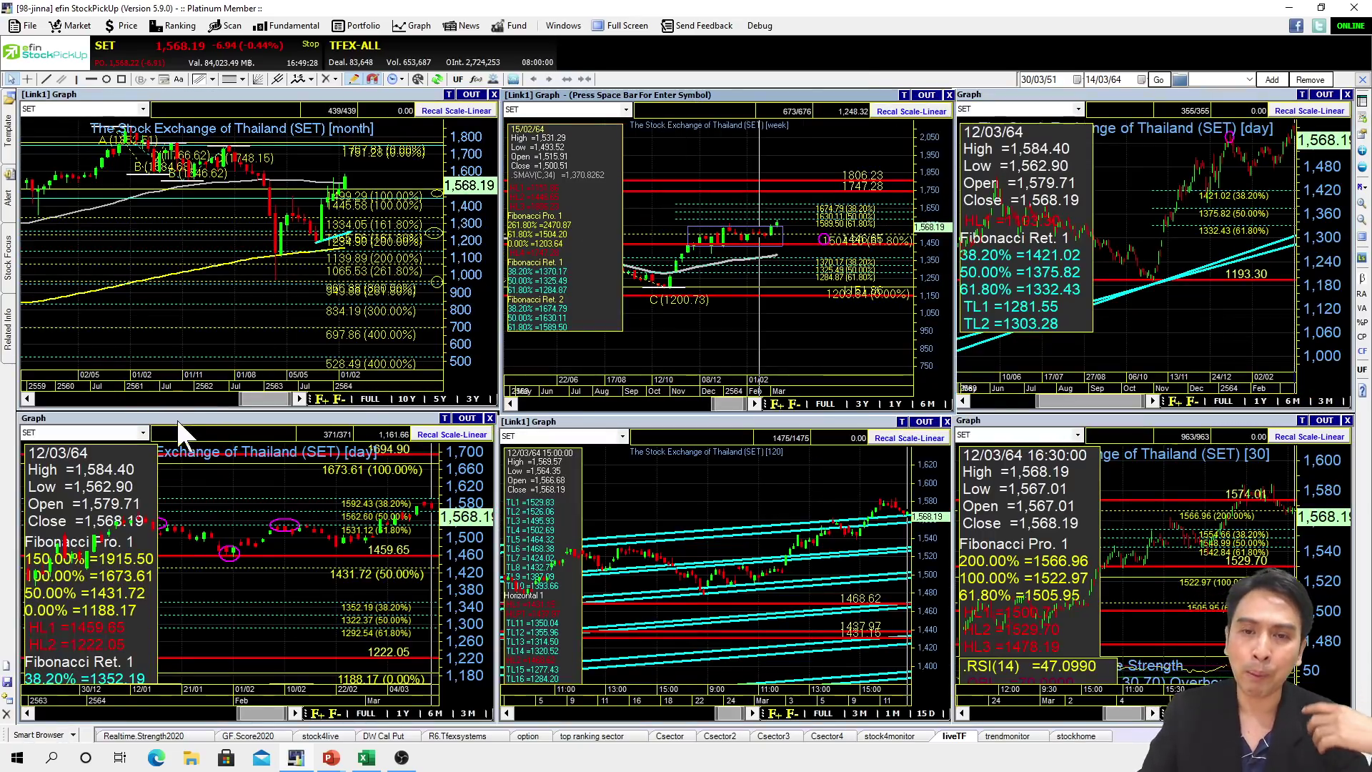
Enlarge the daily SET chart with the magenta ellipses and show a longer date range with empty space after the latest candle.
double_click(273, 417)
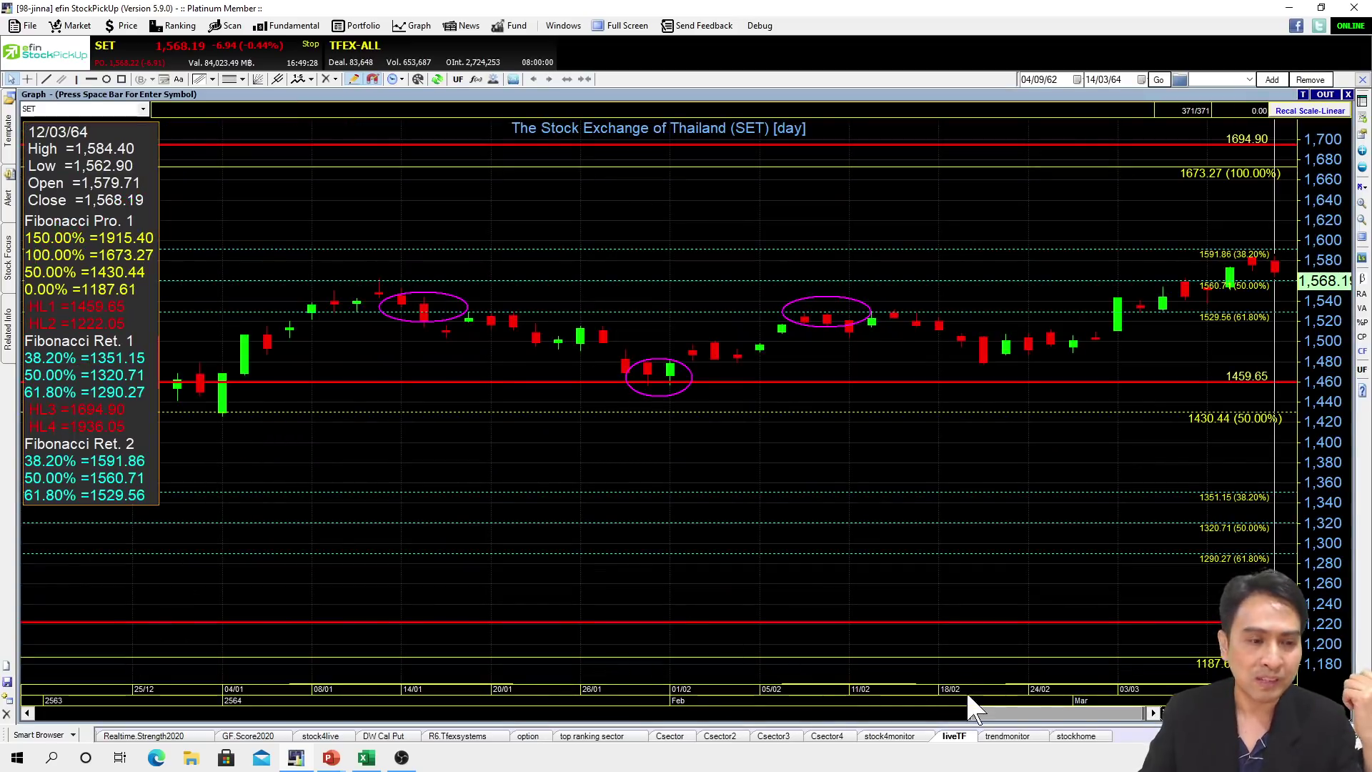
left_click_drag(972, 713, 931, 713)
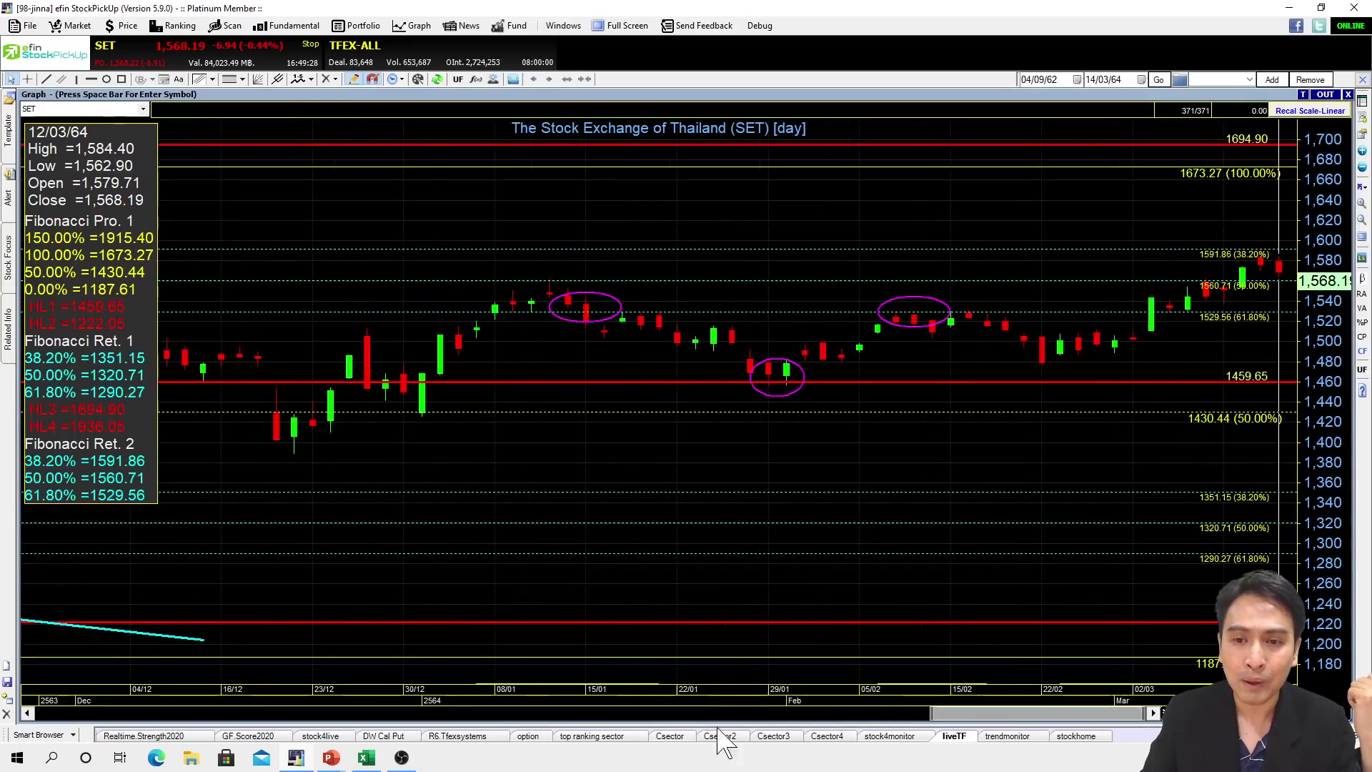
left_click(29, 714)
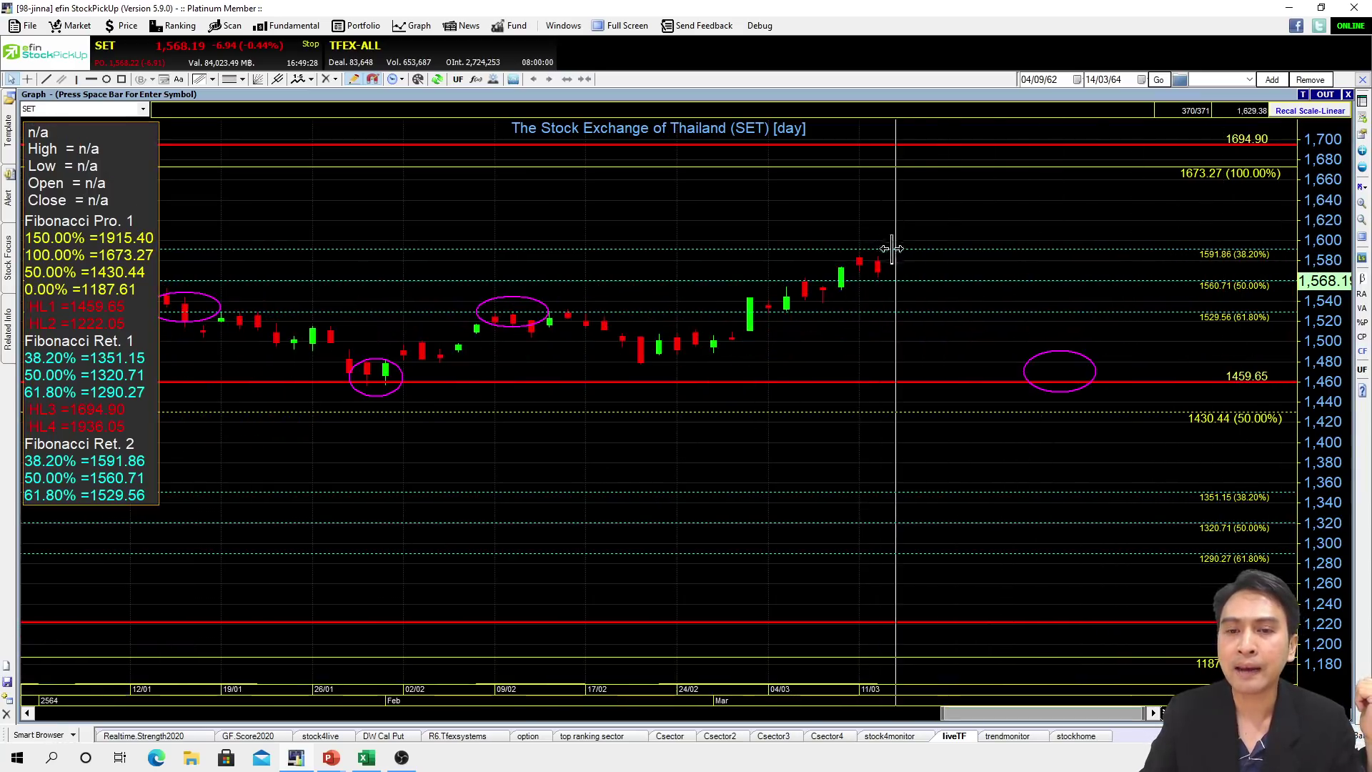
Restore the layout, enlarge the 30-minute SET chart, and draw a descending trend line from the recent peak past the latest candles.
double_click(790, 95)
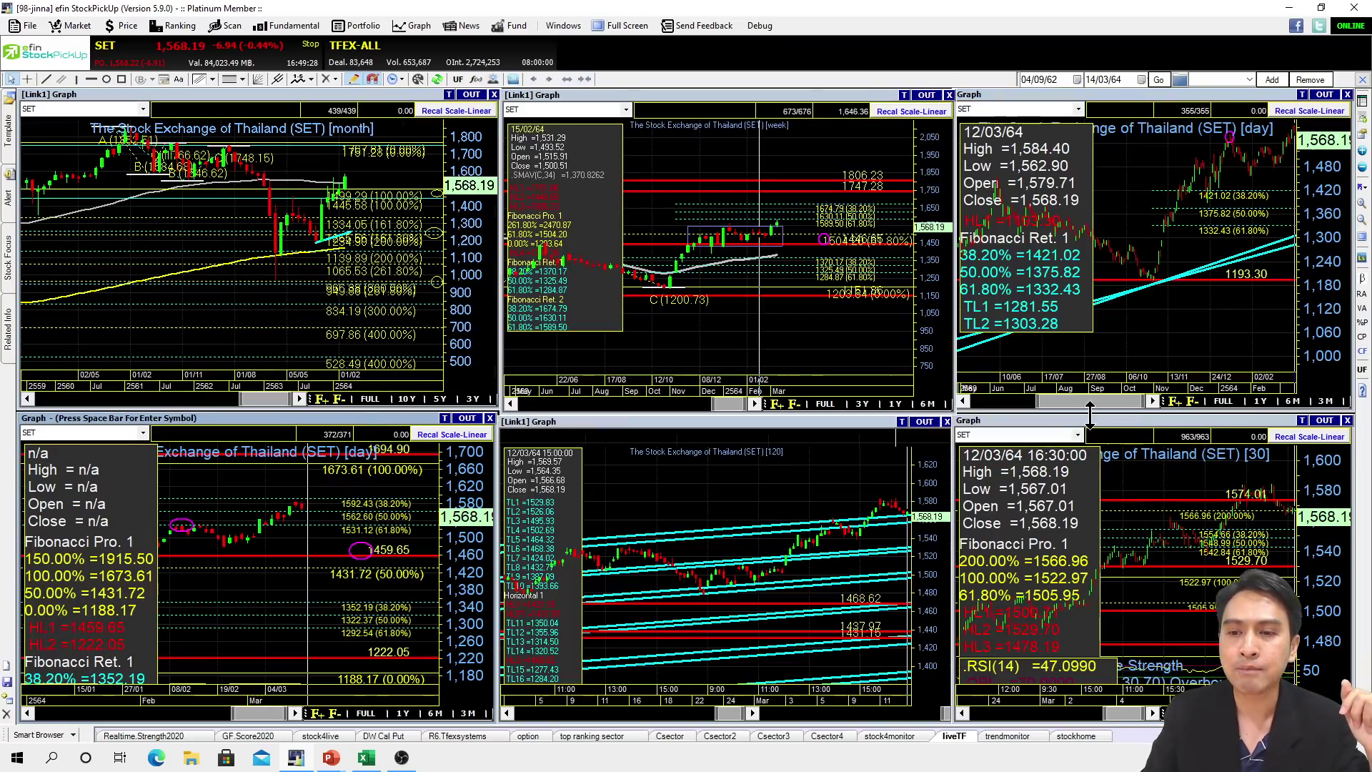
double_click(1089, 421)
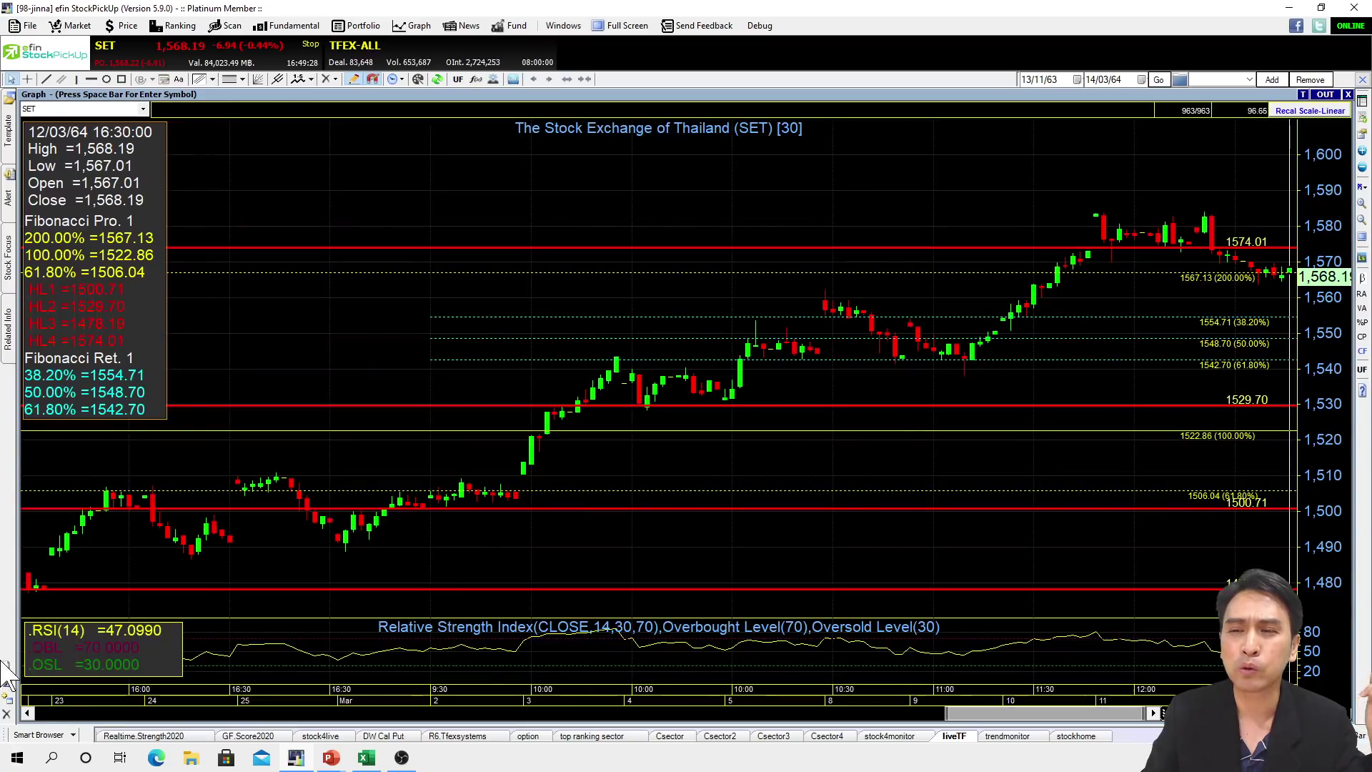
left_click(28, 713)
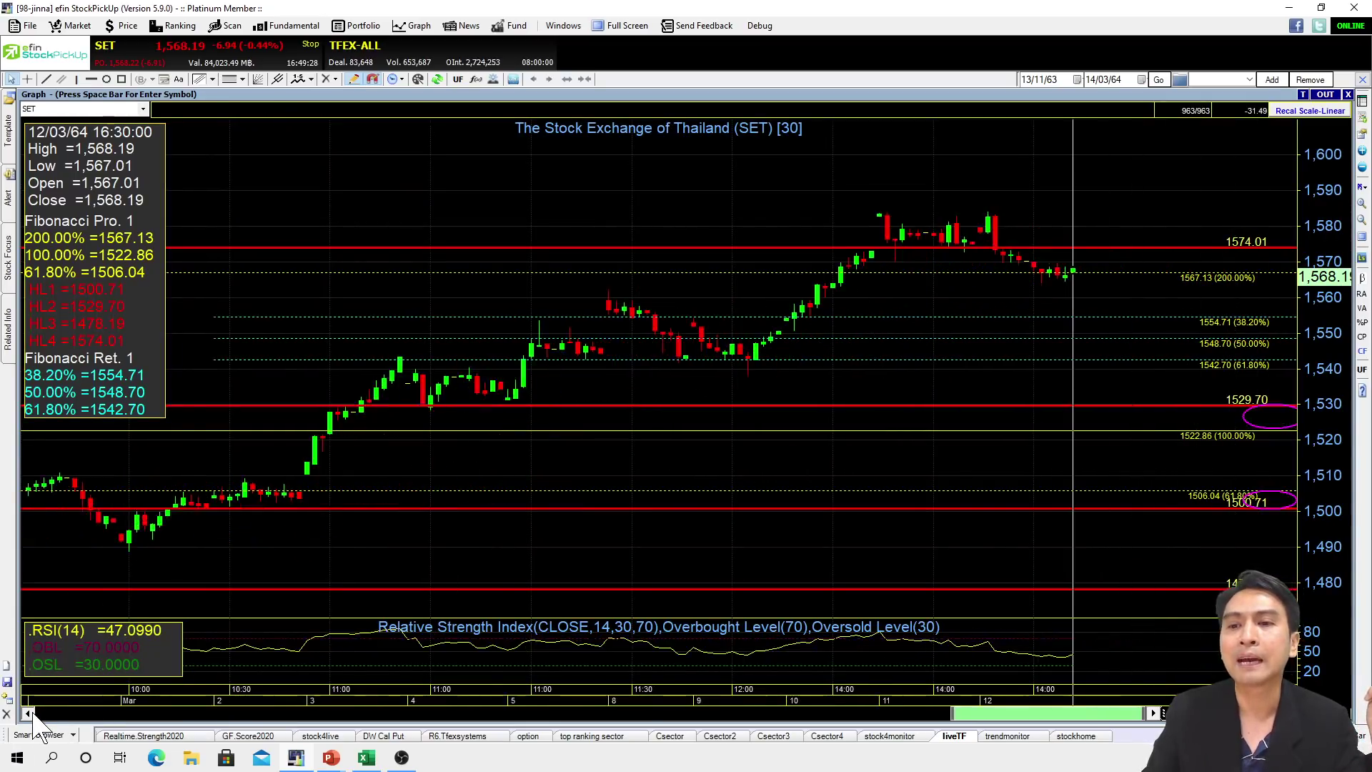
left_click(46, 79)
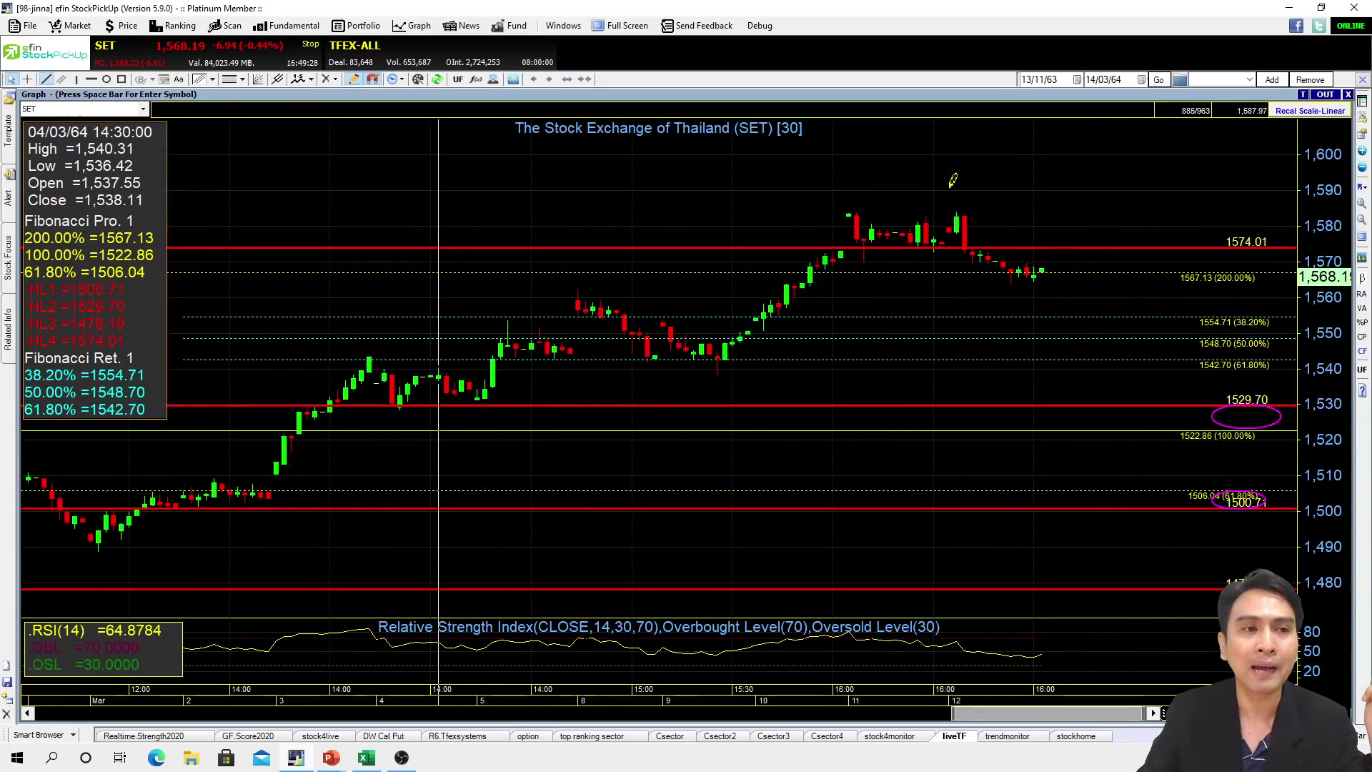
left_click_drag(854, 213, 1081, 268)
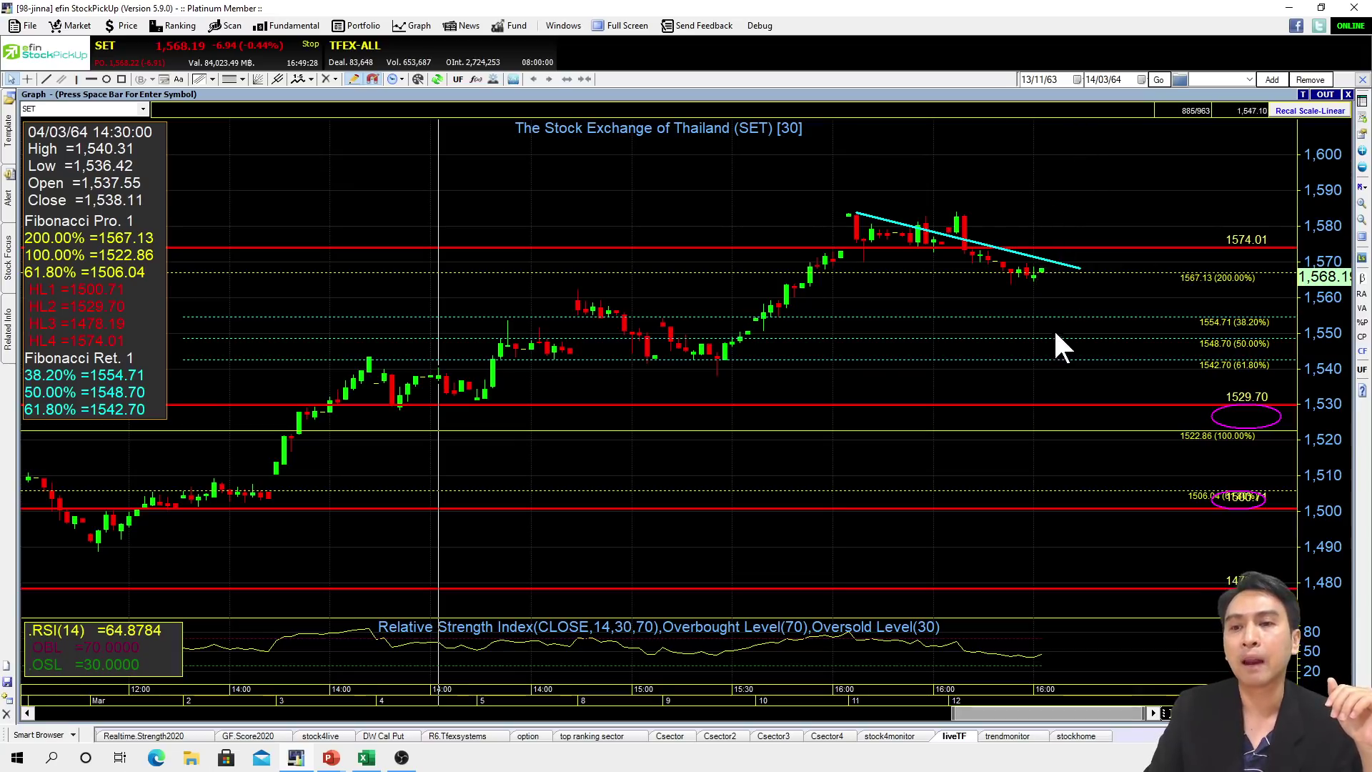
double_click(884, 98)
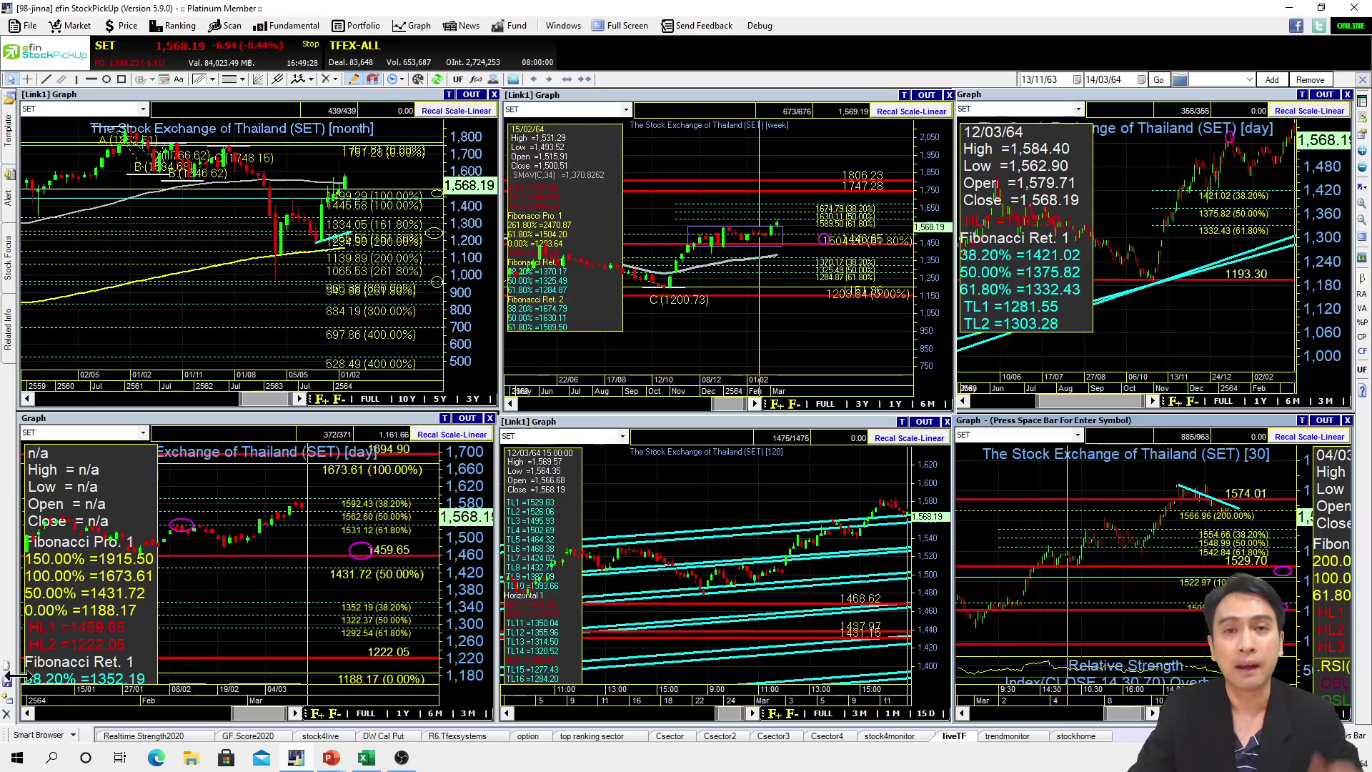
Switch to the PowerPoint slide show, review the previous slide with the SET index levels, and return to the hot stocks summary.
left_click(331, 758)
left_click(325, 697)
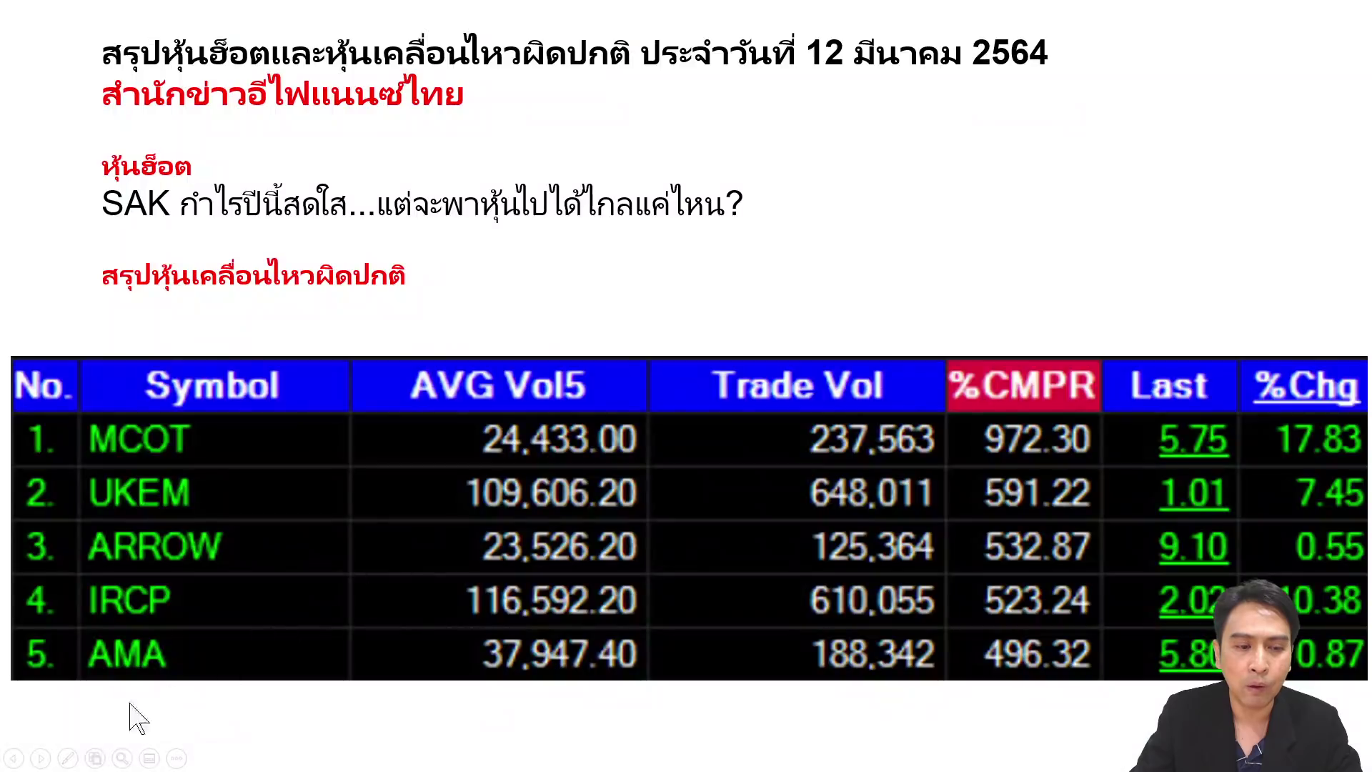
left_click(15, 758)
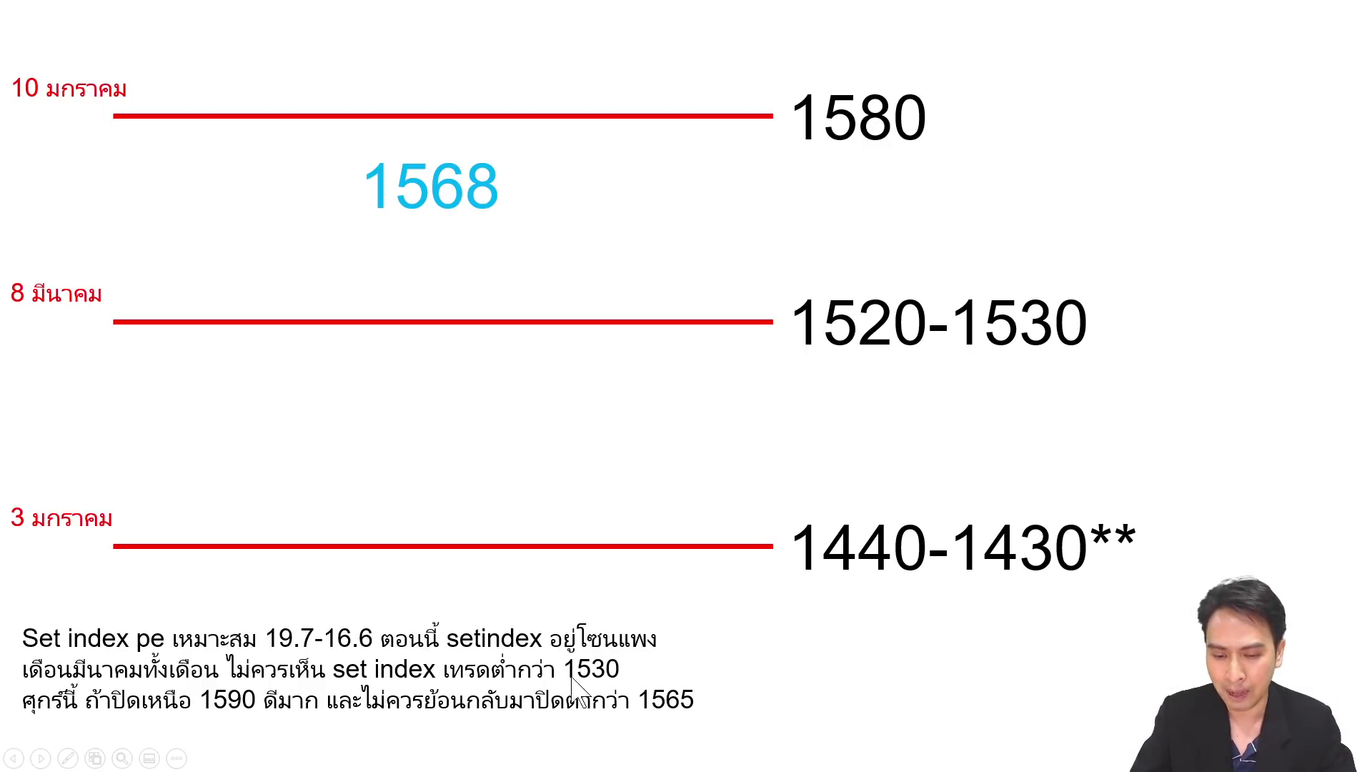
left_click(52, 752)
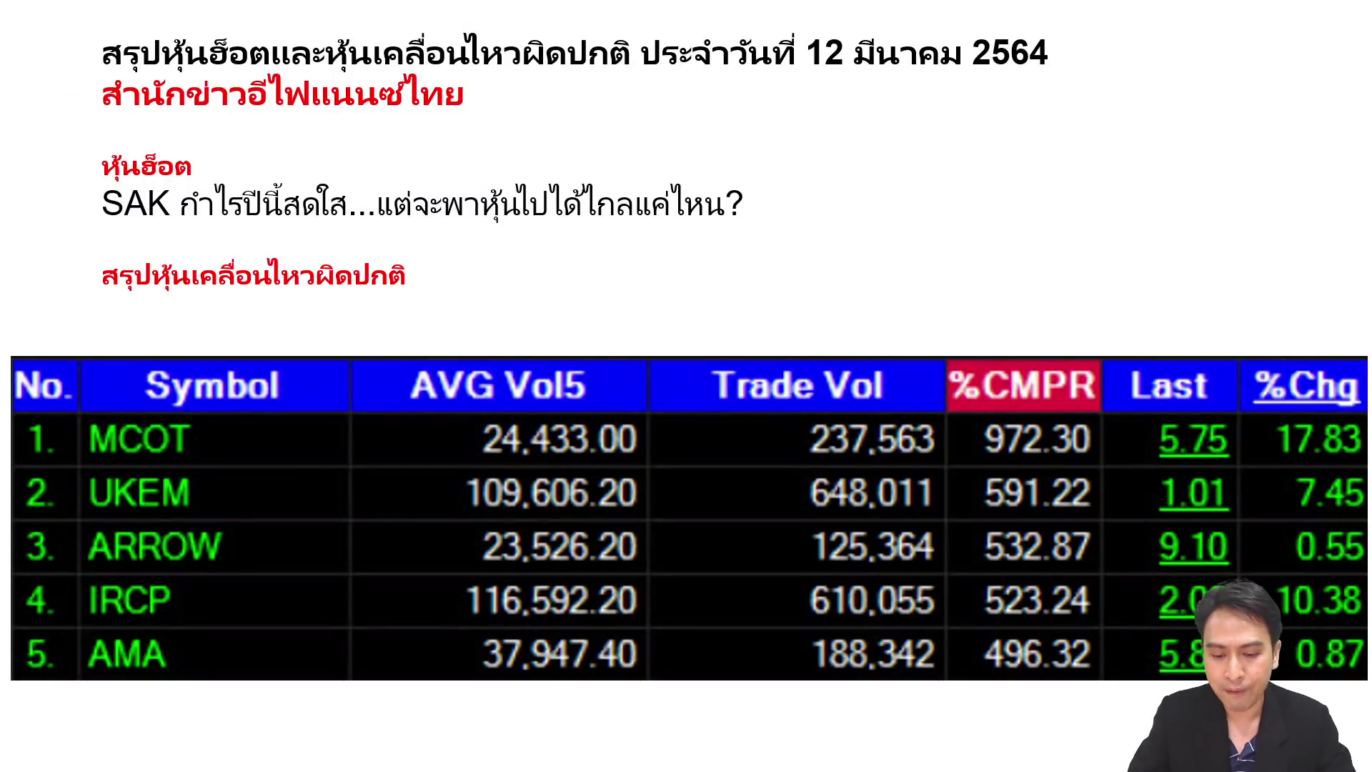
key("alt+Tab")
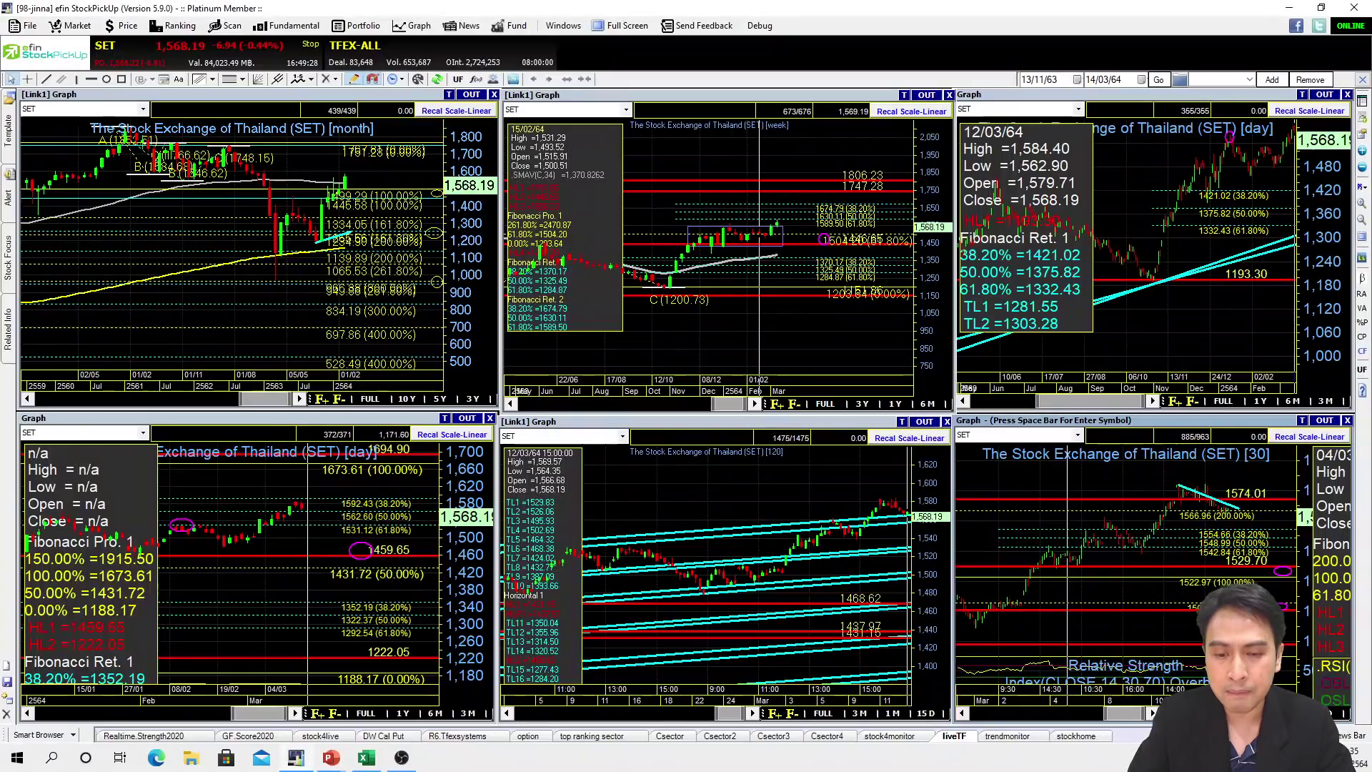
left_click(675, 737)
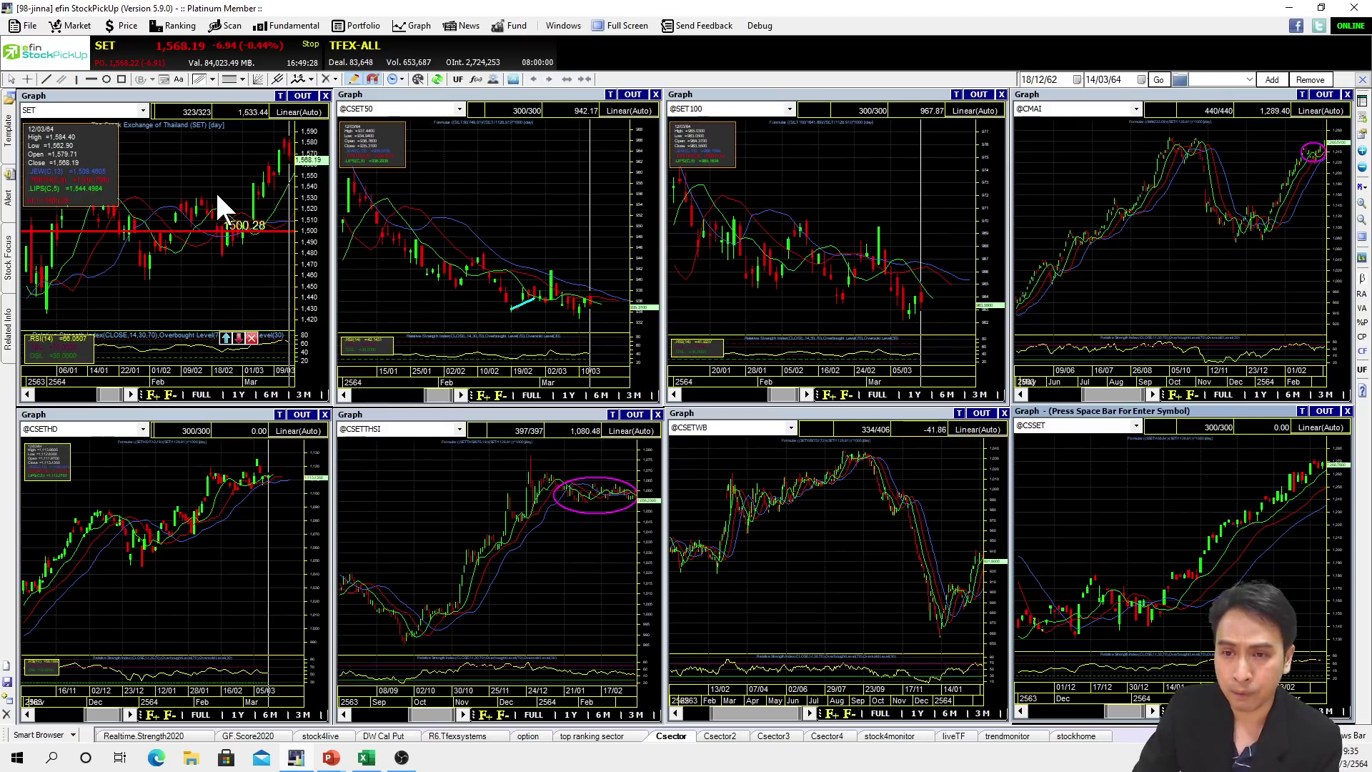
double_click(238, 94)
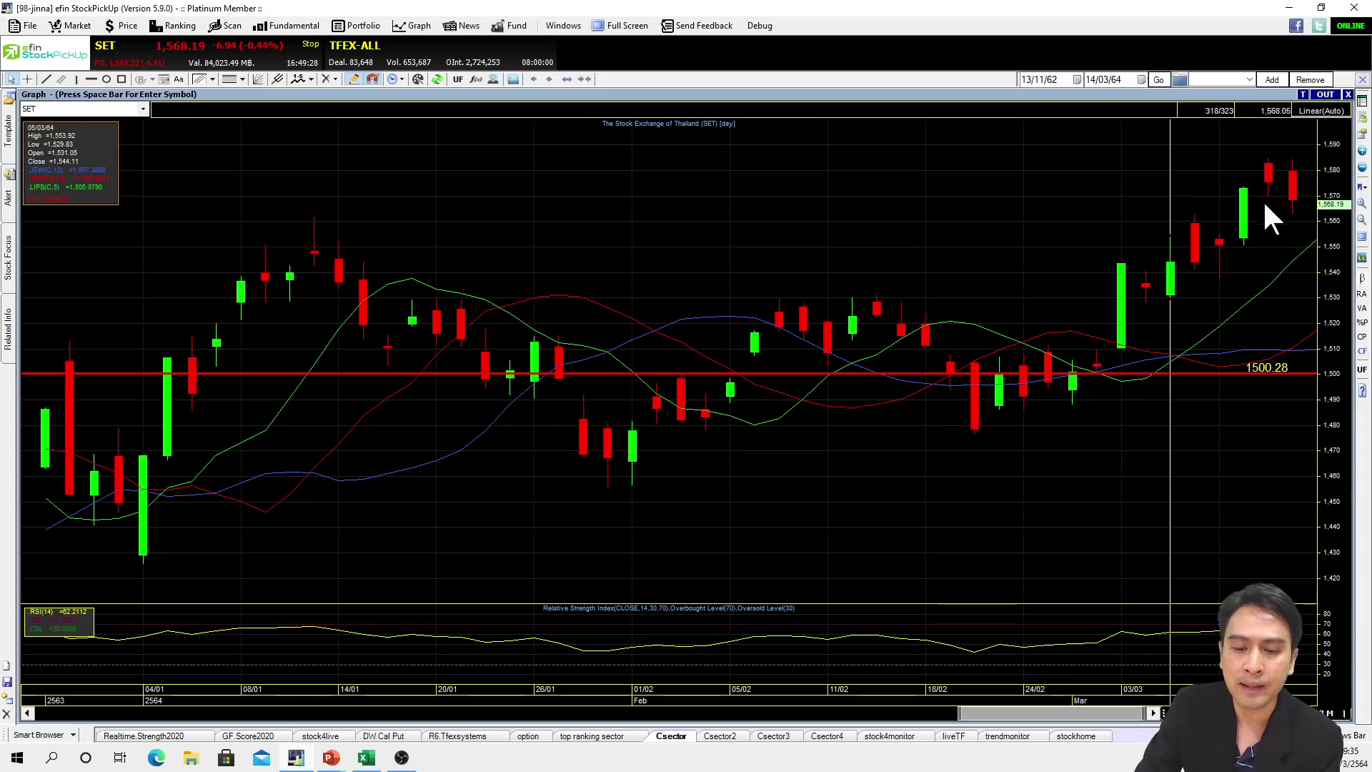
double_click(699, 93)
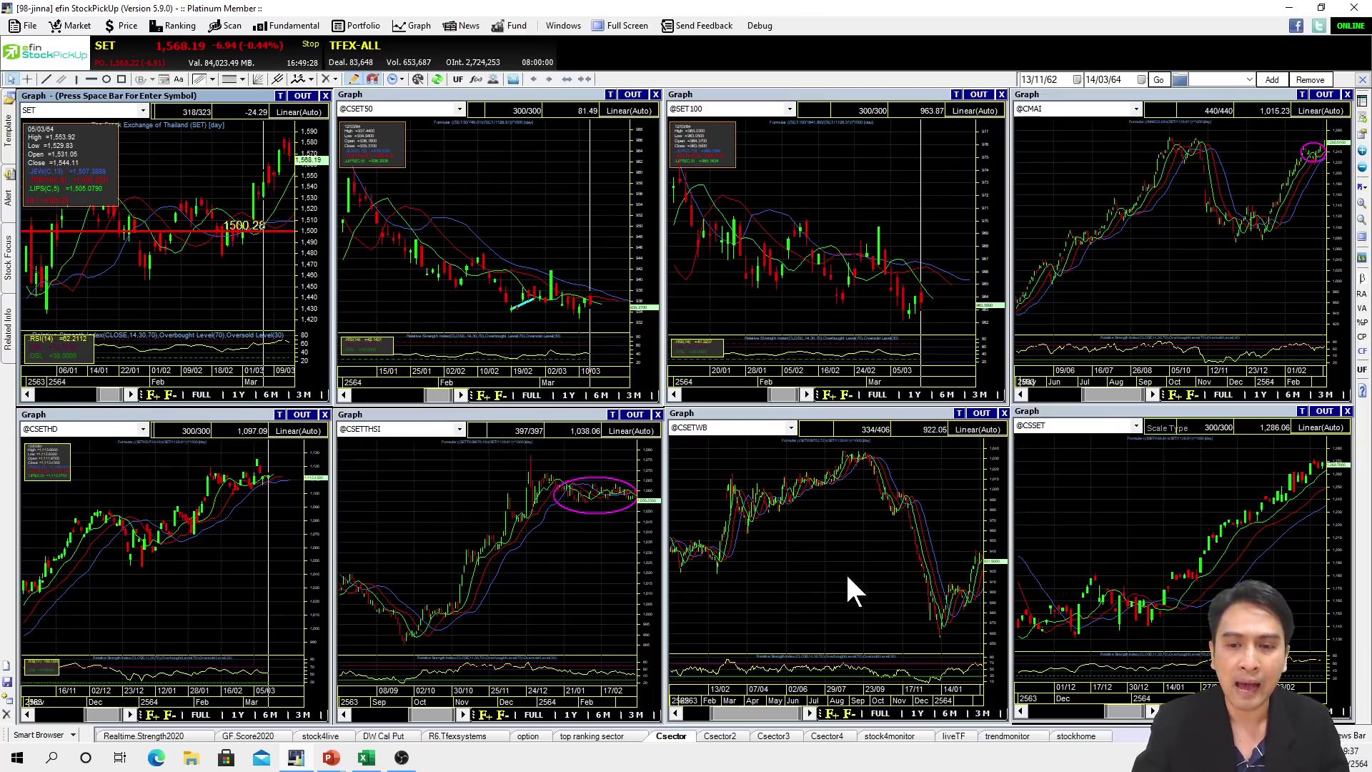
left_click(238, 510)
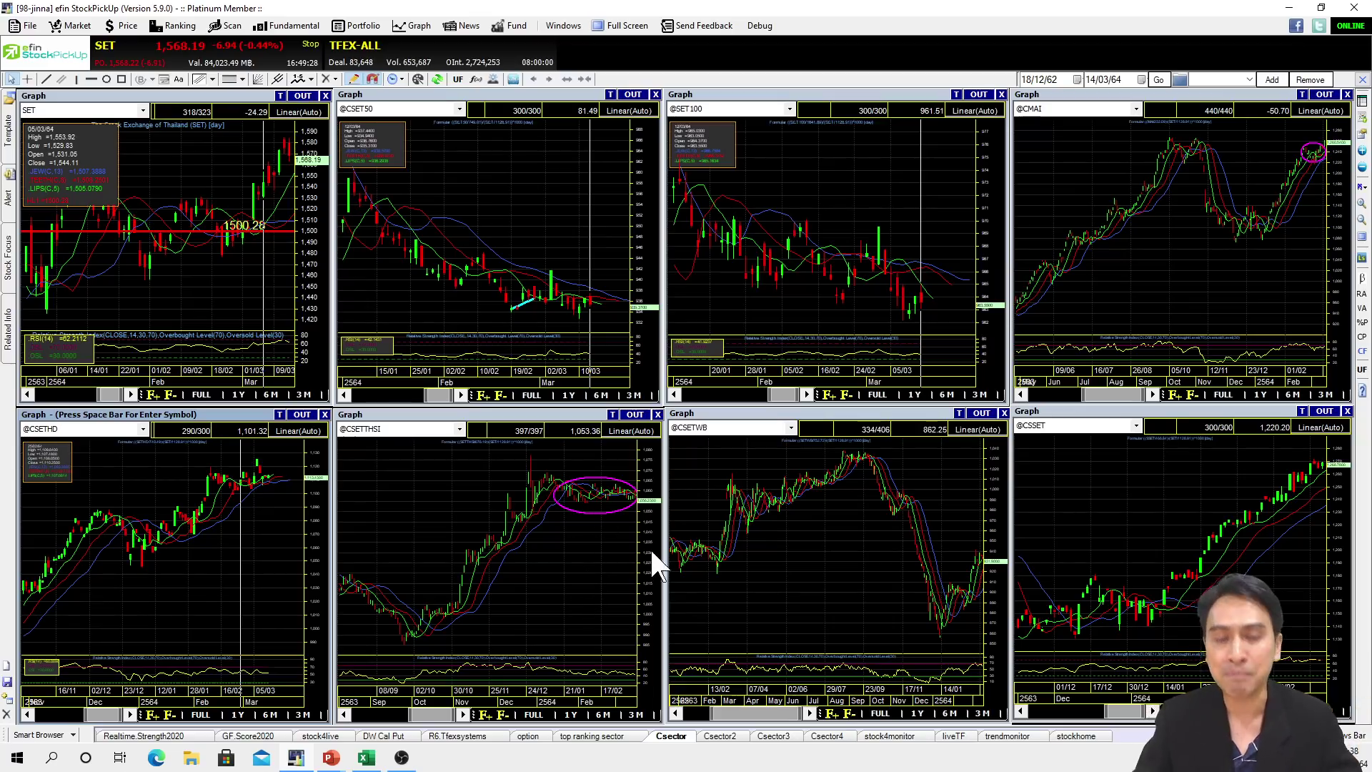
left_click(721, 736)
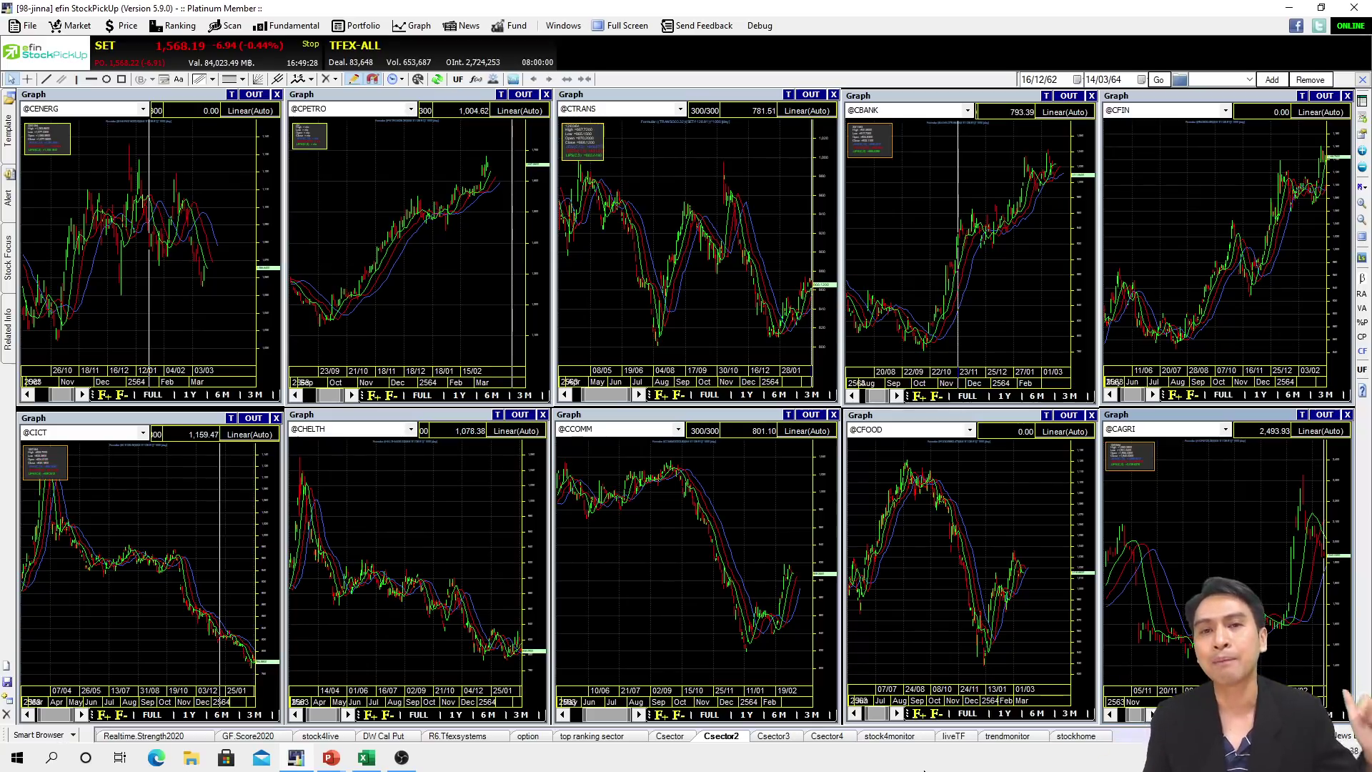
double_click(202, 90)
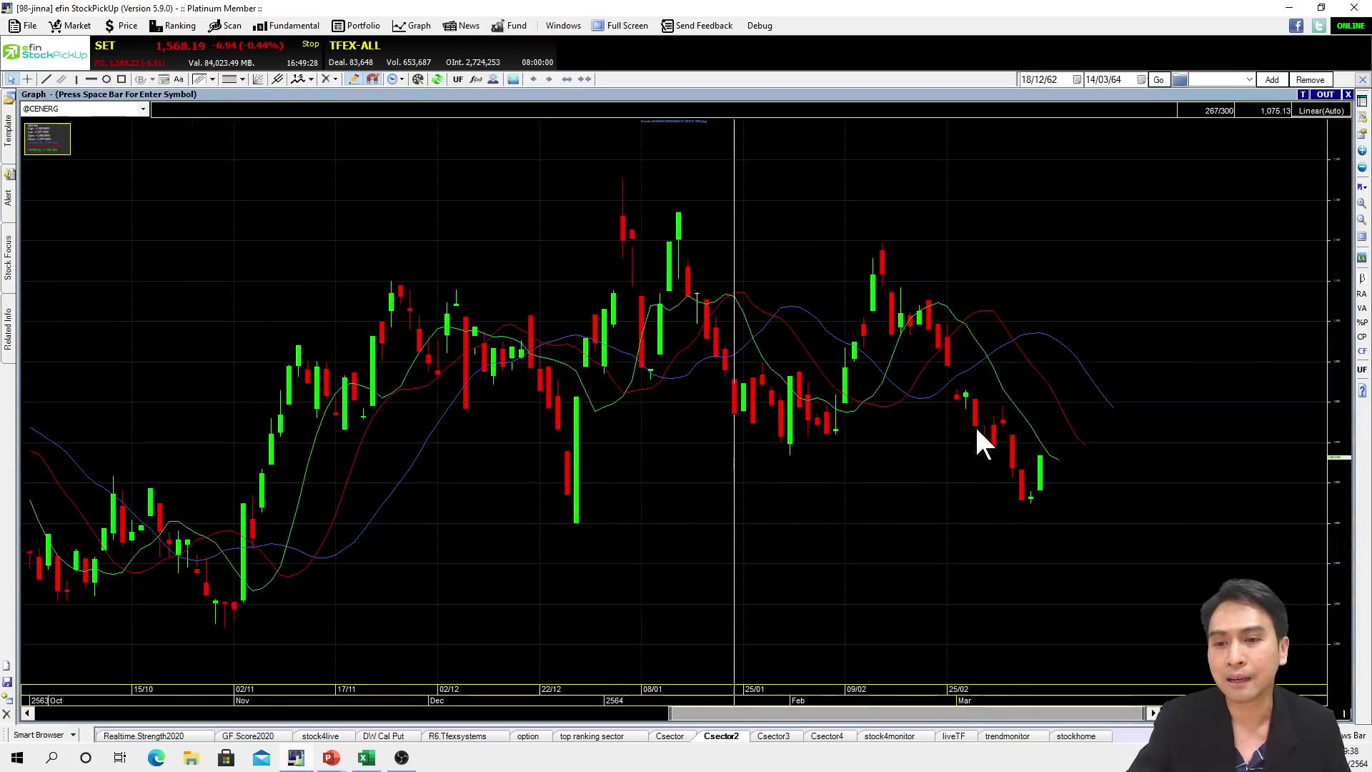
double_click(551, 94)
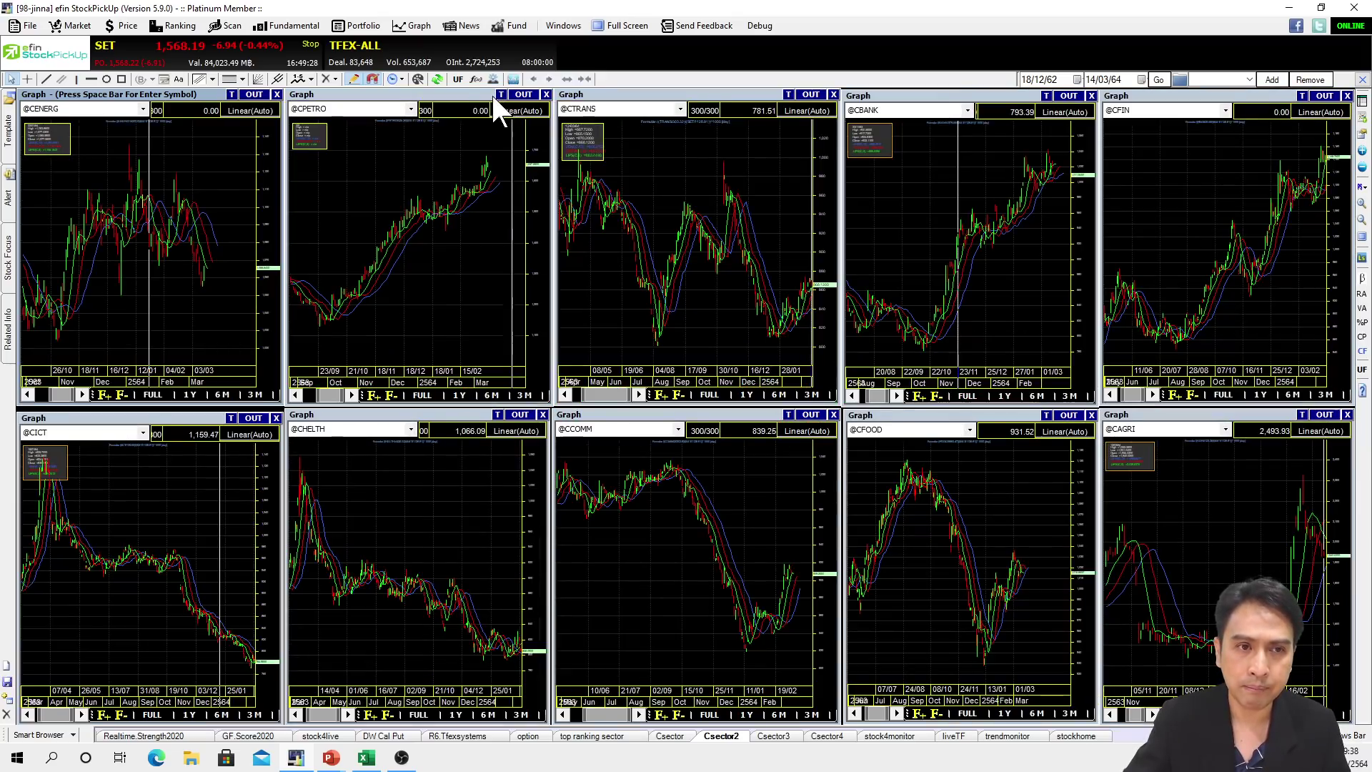
double_click(473, 91)
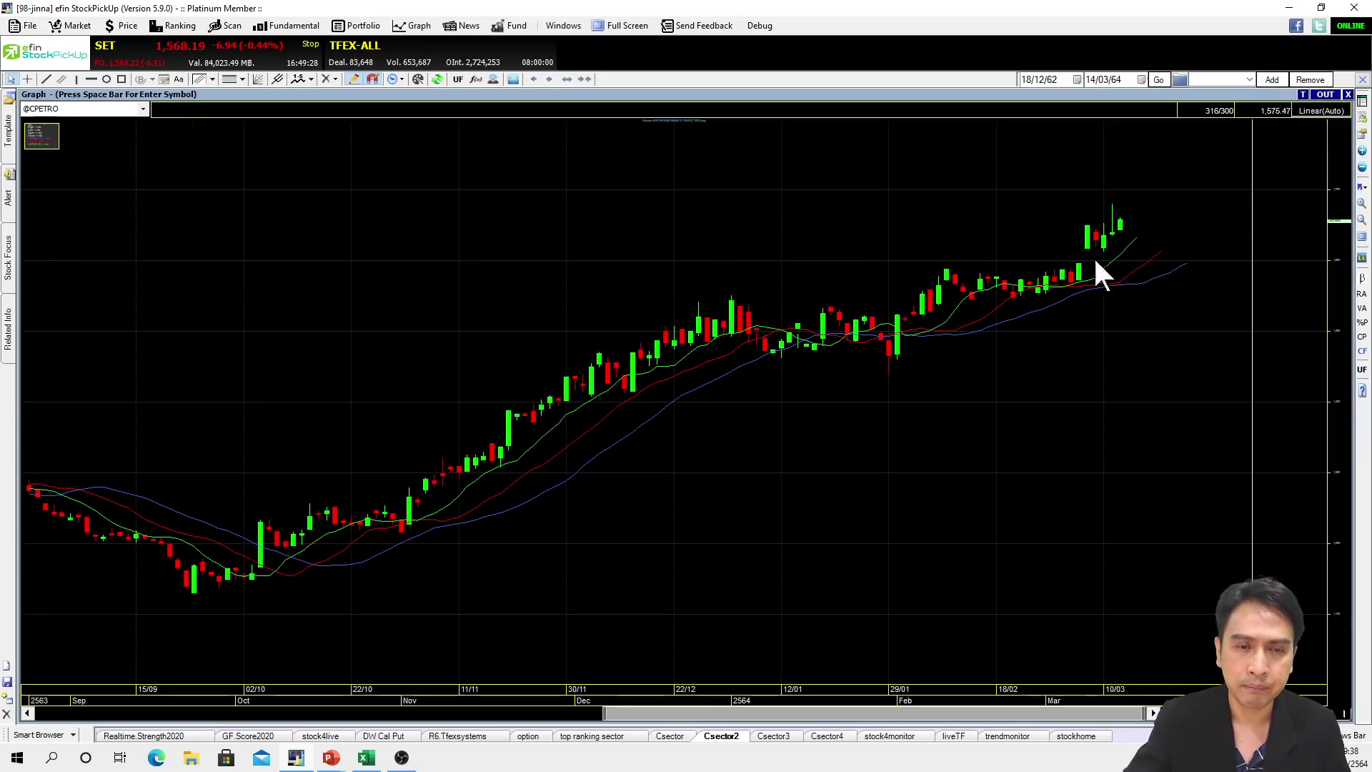
double_click(868, 93)
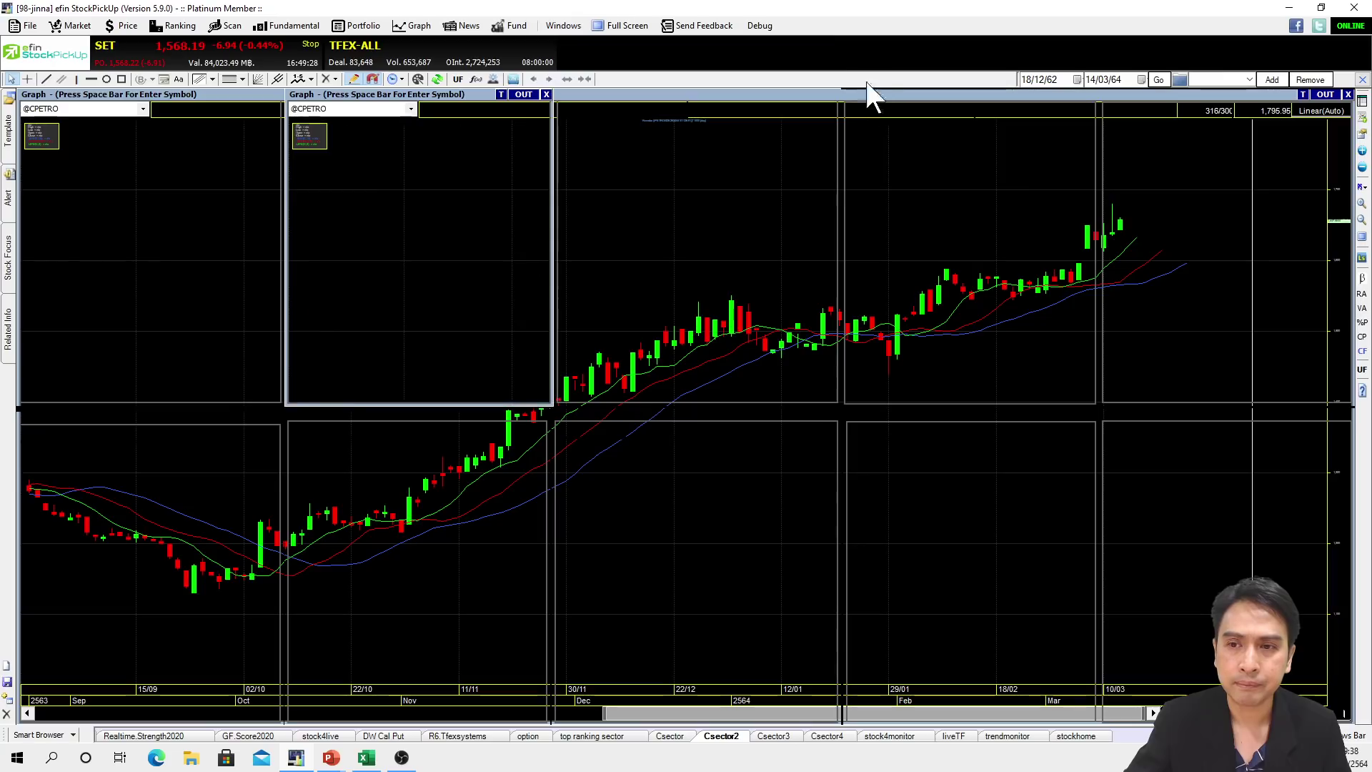
double_click(956, 95)
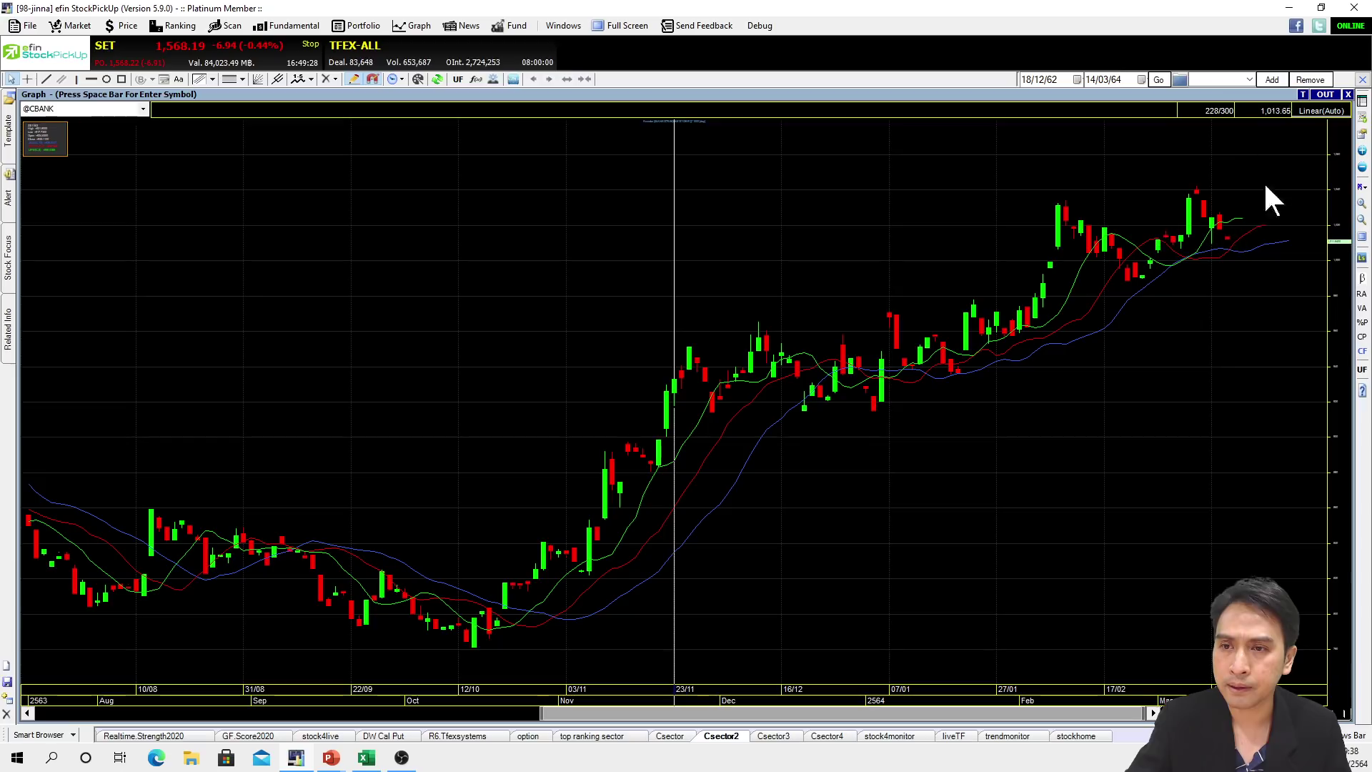
double_click(641, 92)
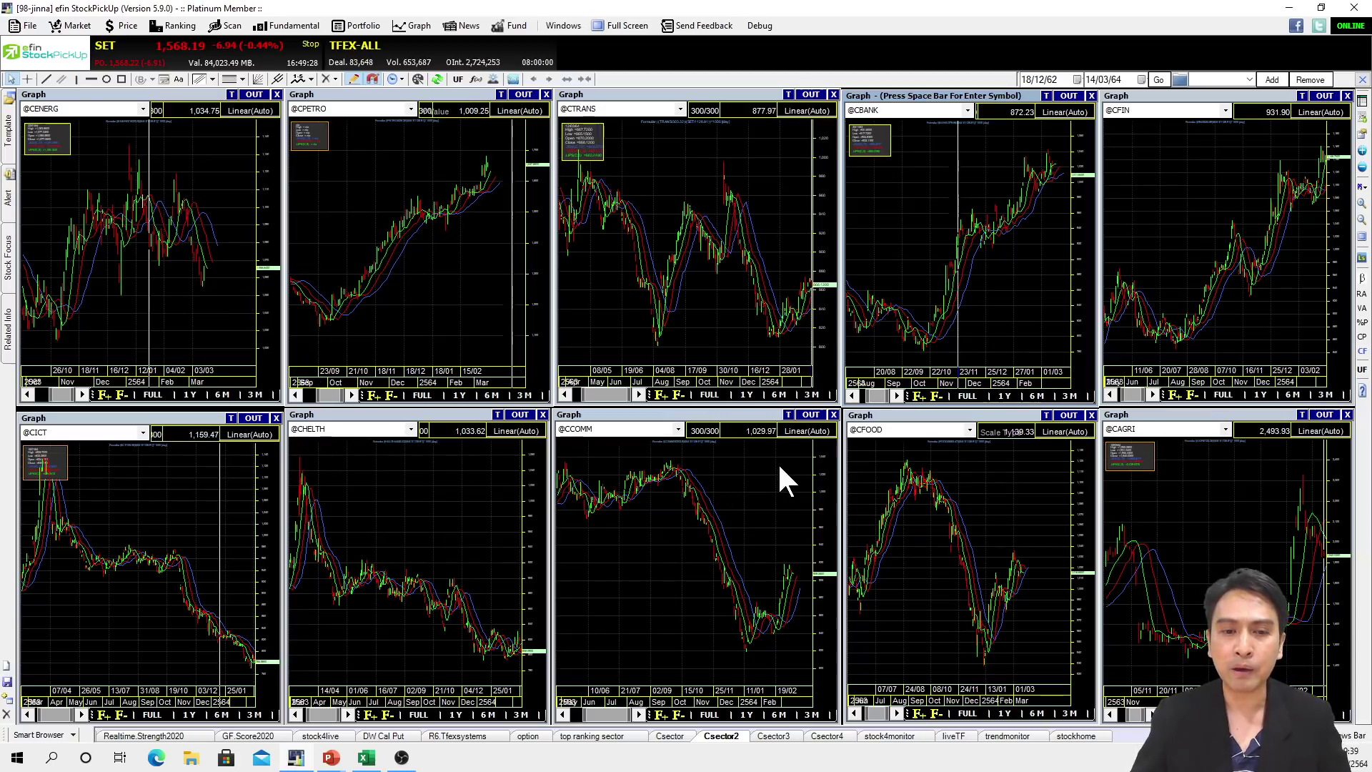
double_click(718, 414)
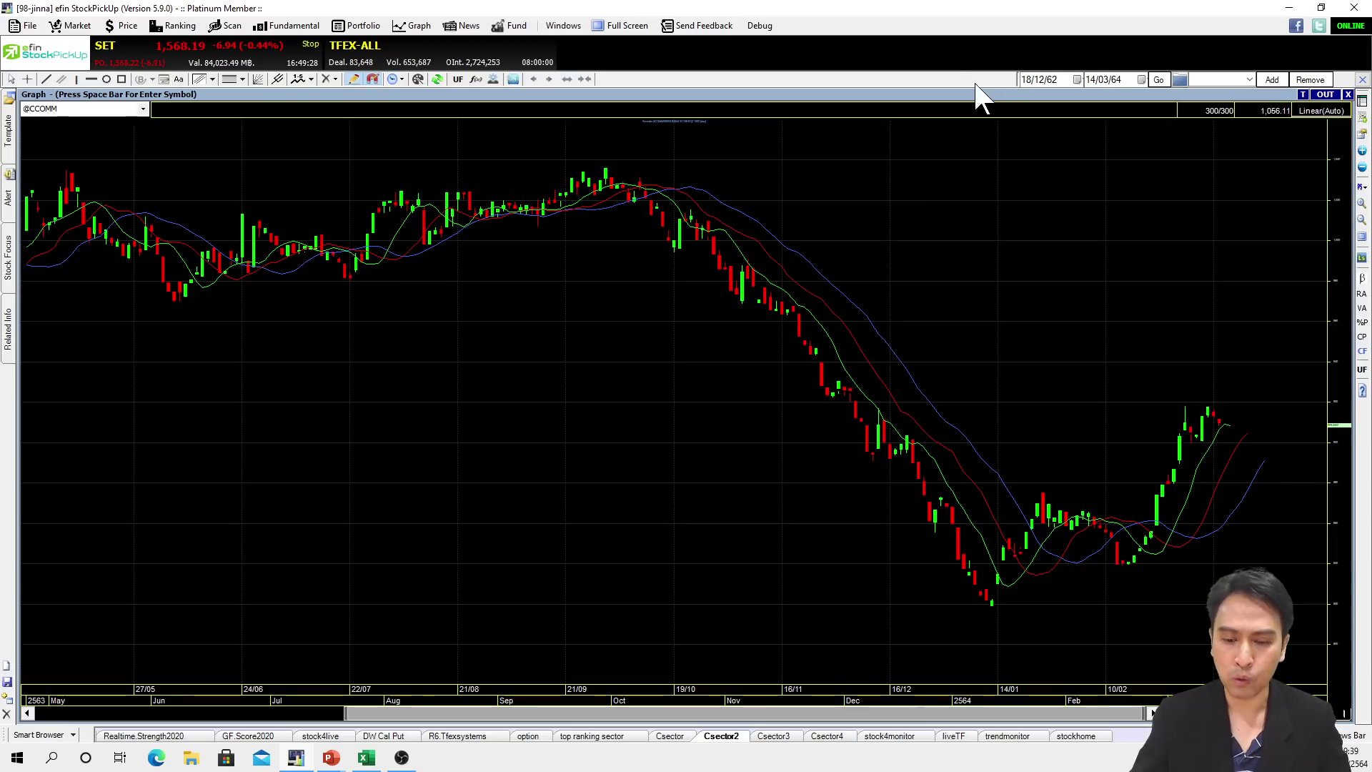
double_click(949, 94)
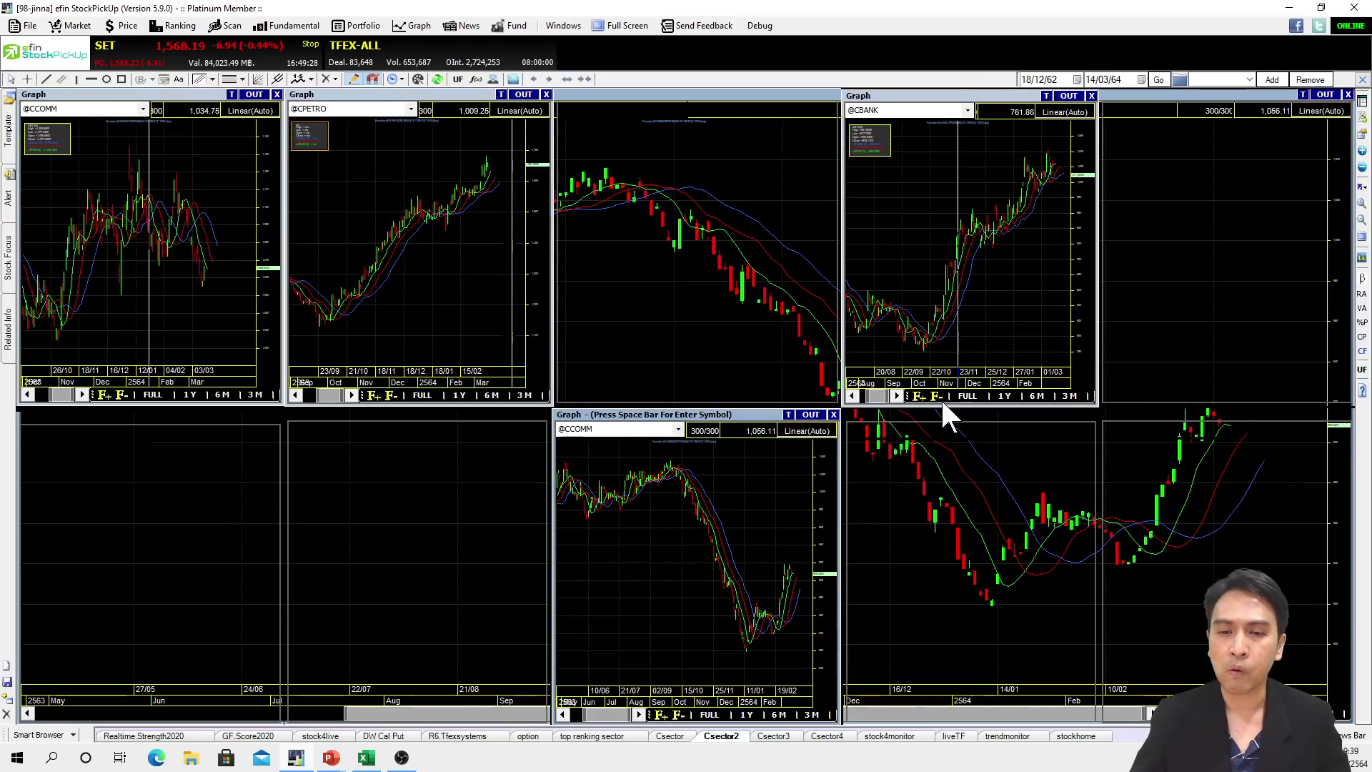
double_click(984, 420)
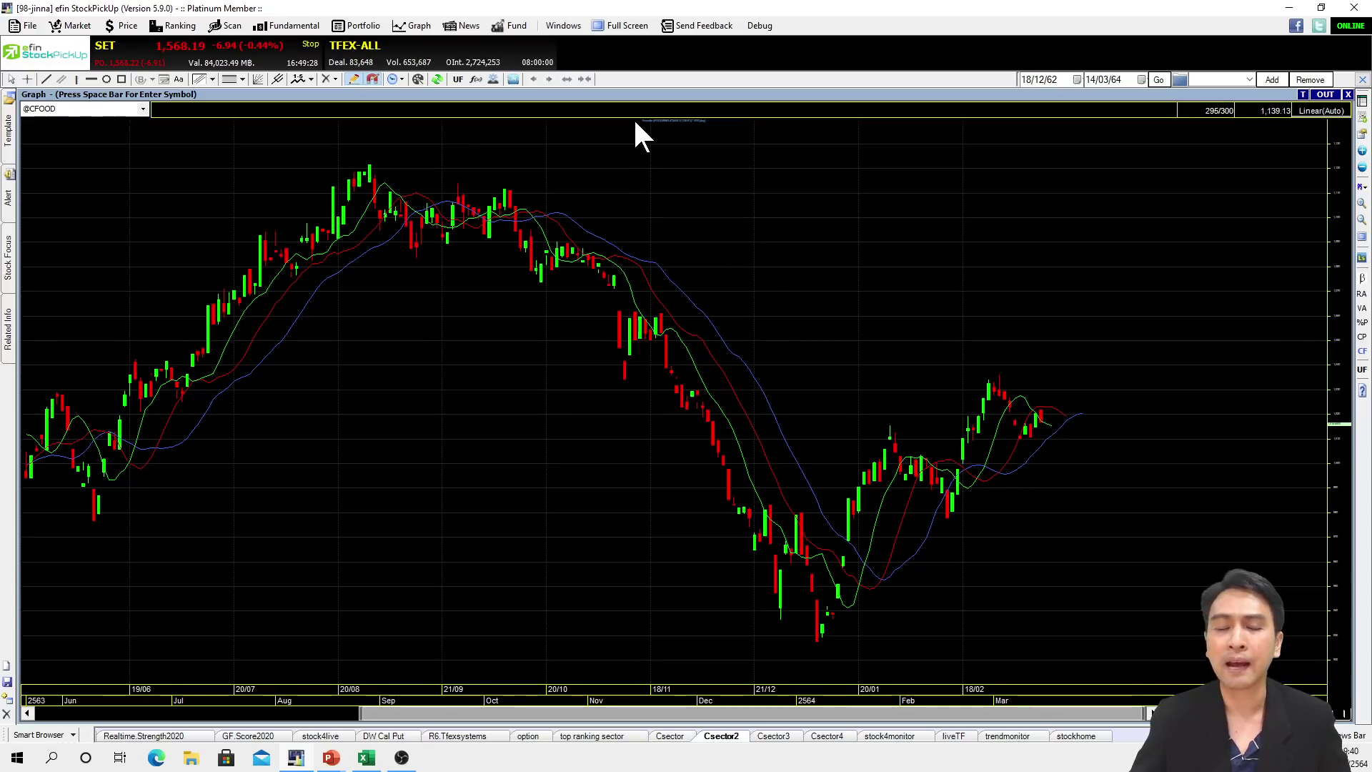
double_click(641, 99)
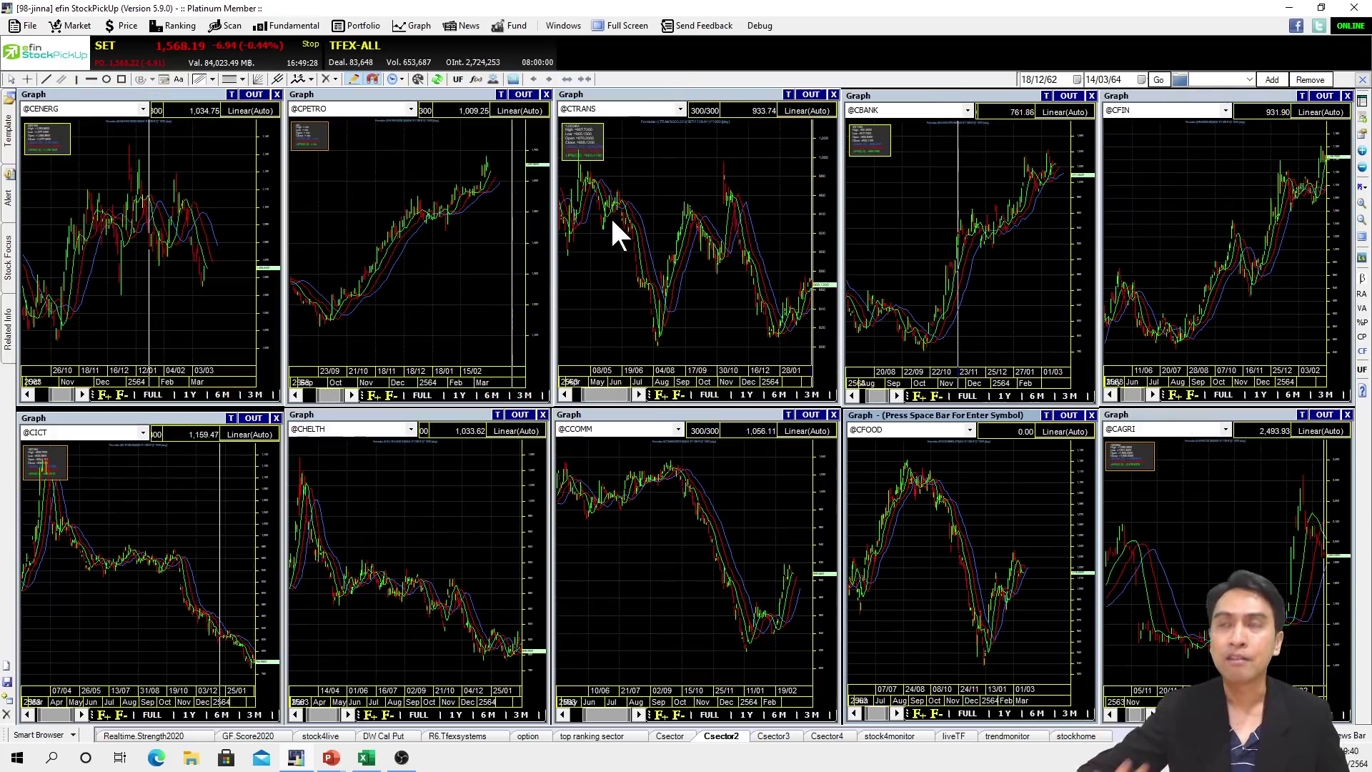
double_click(1163, 420)
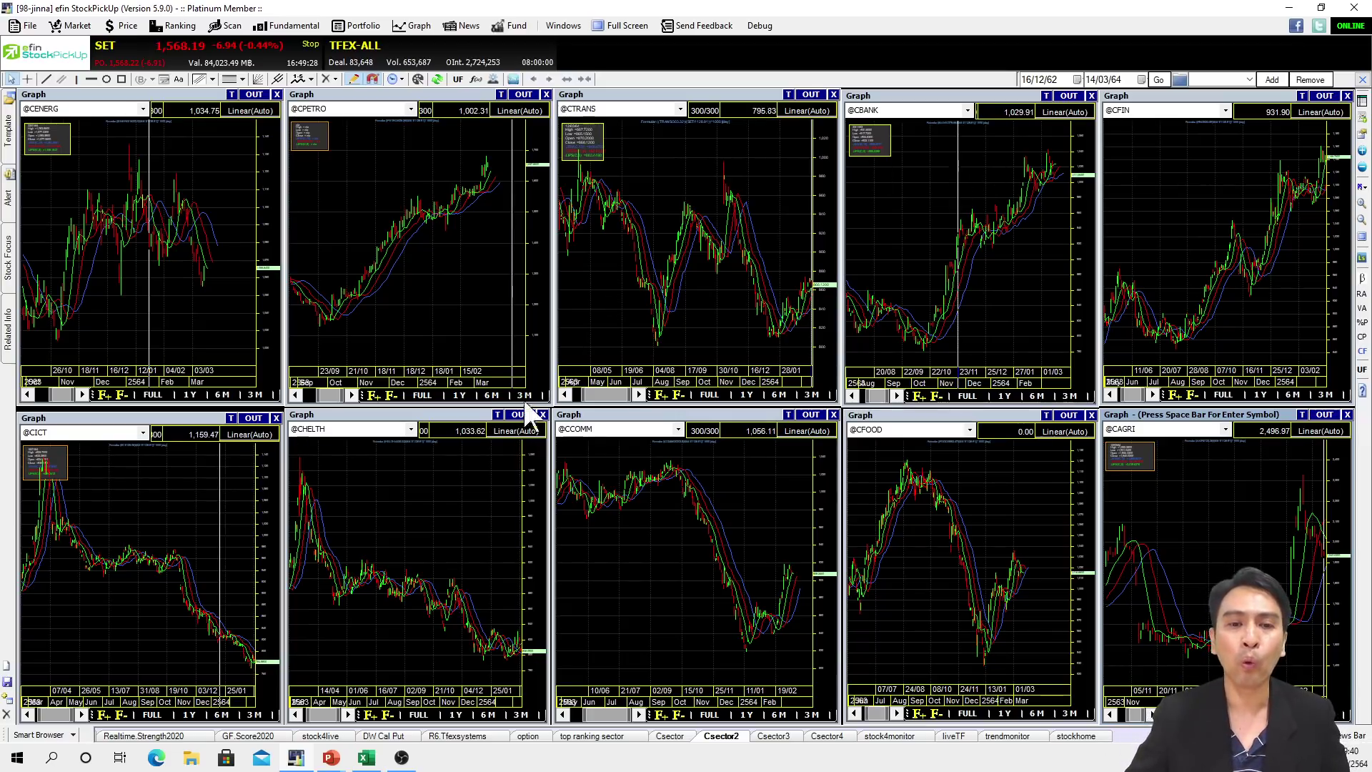
double_click(444, 413)
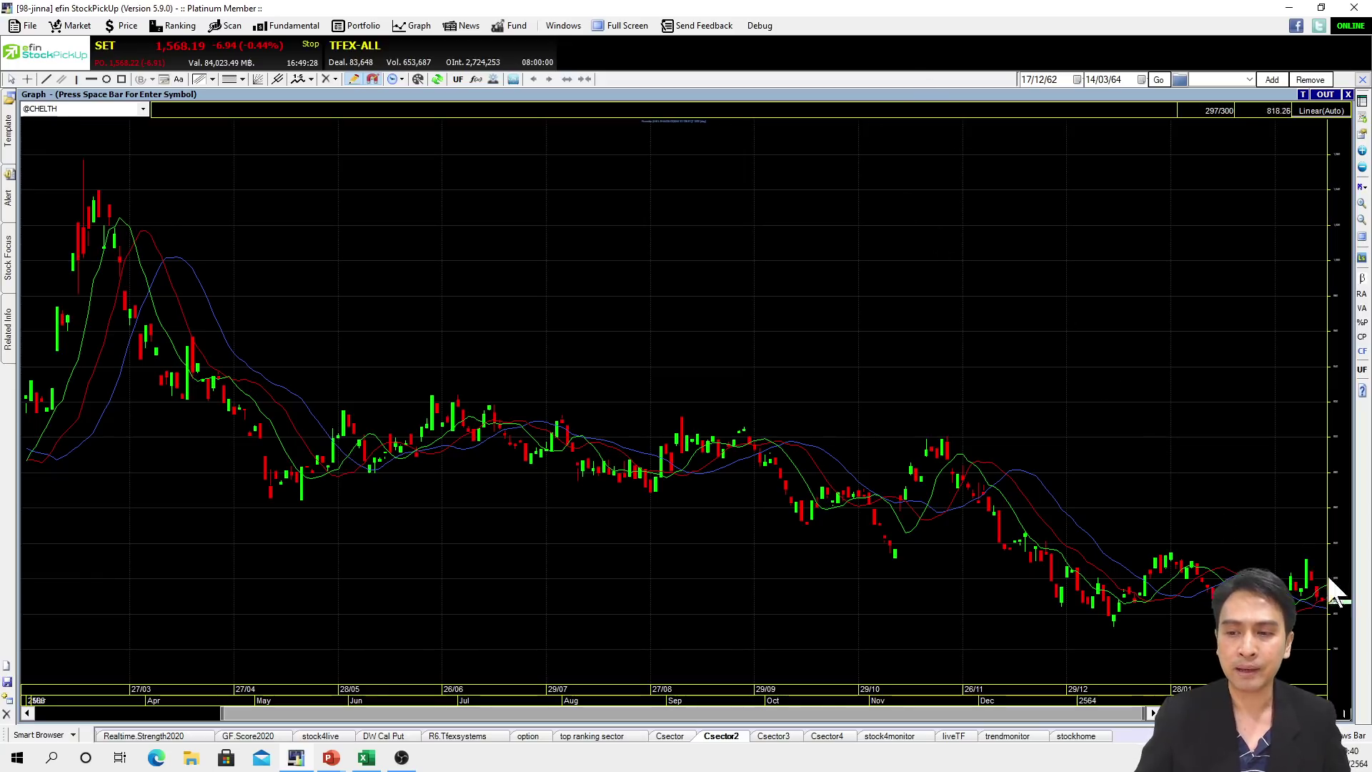
double_click(769, 93)
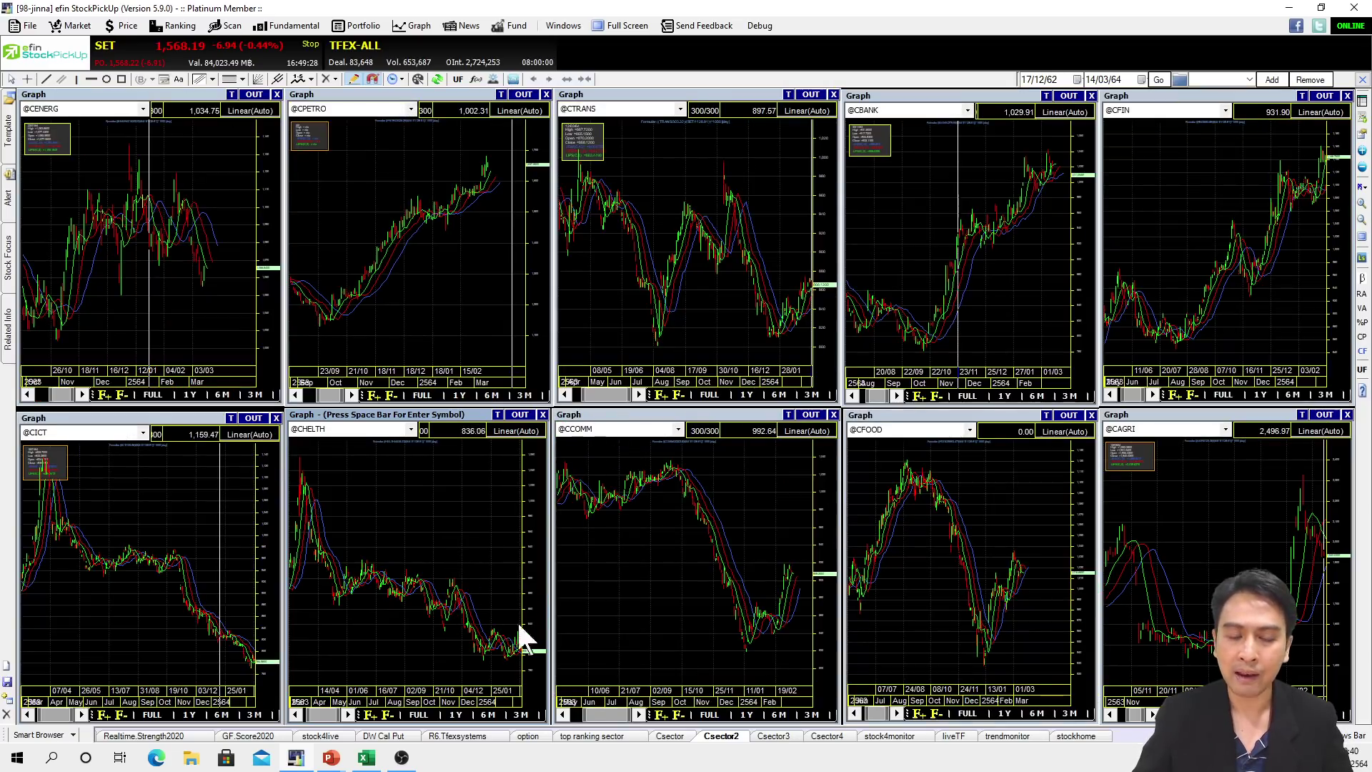
left_click(773, 736)
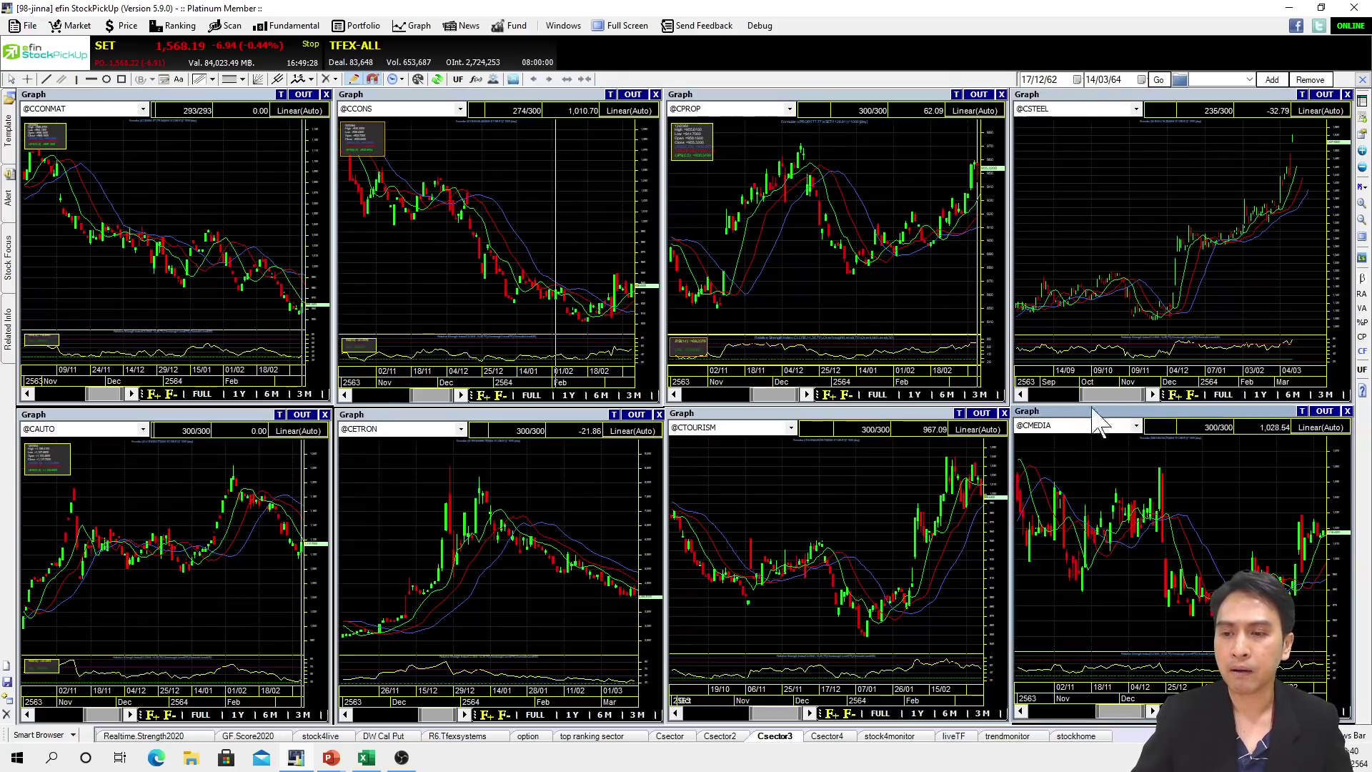
double_click(1106, 415)
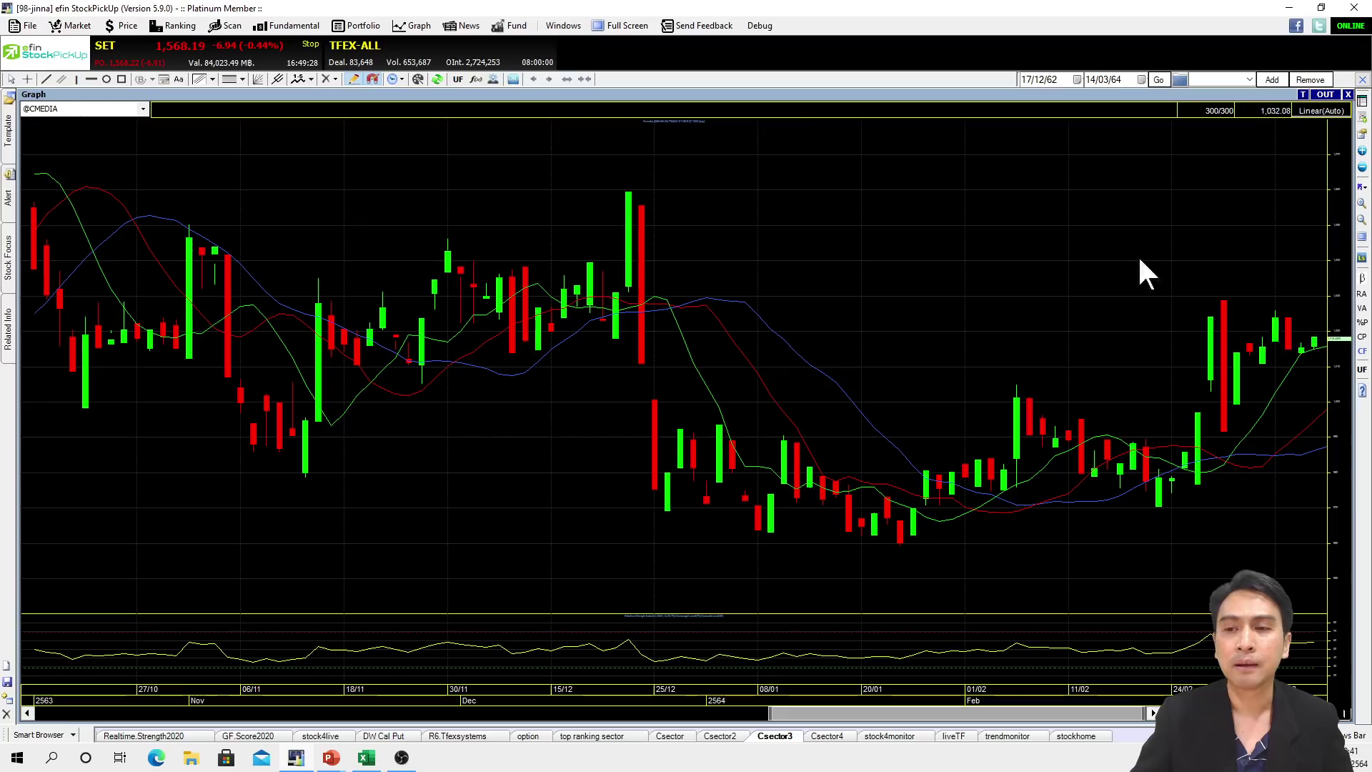
double_click(792, 93)
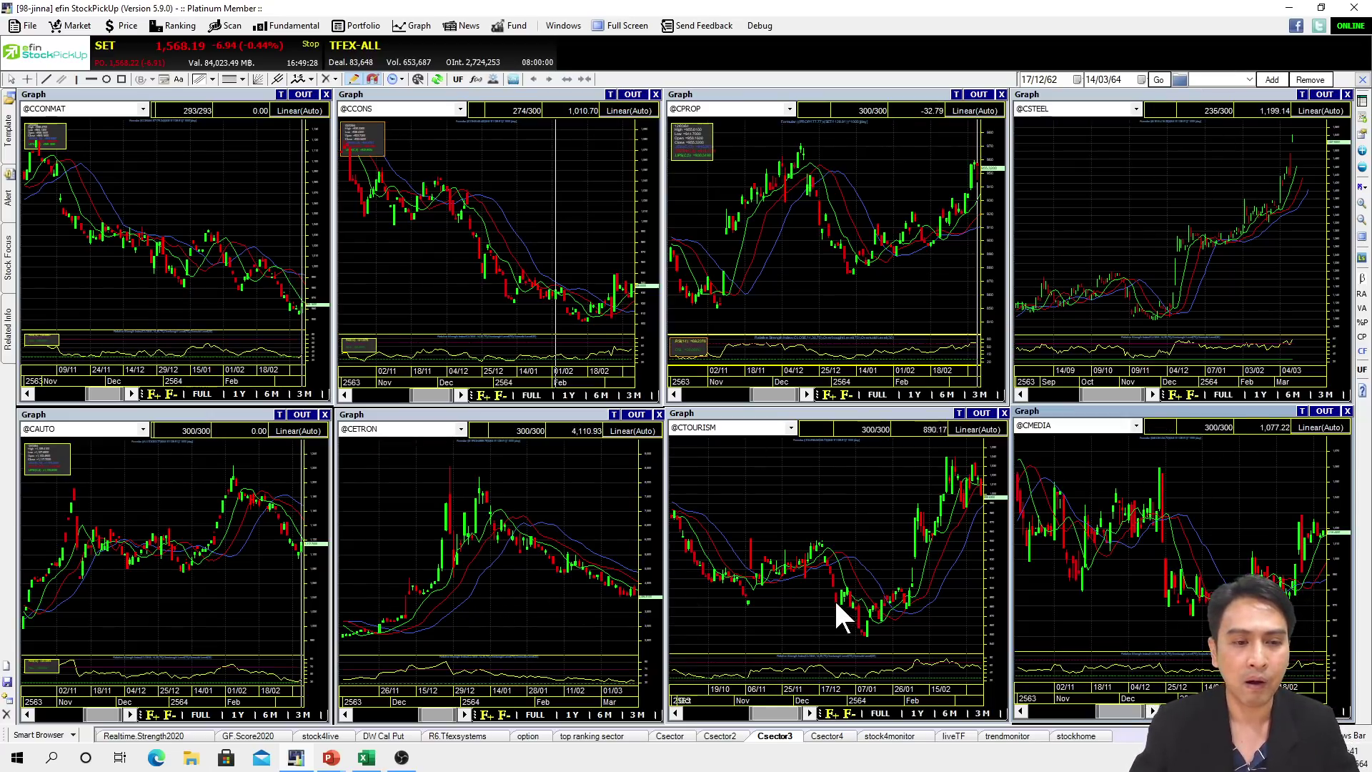
left_click(827, 738)
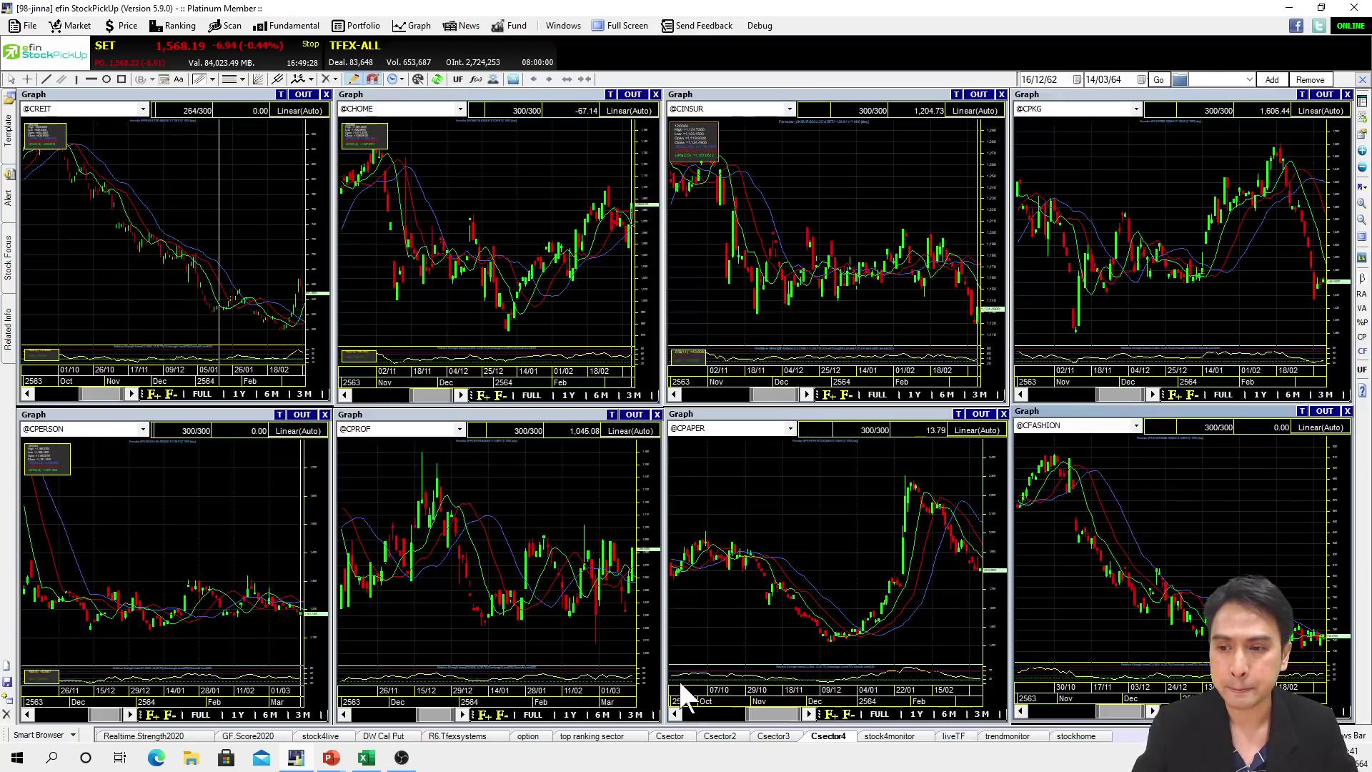
double_click(243, 93)
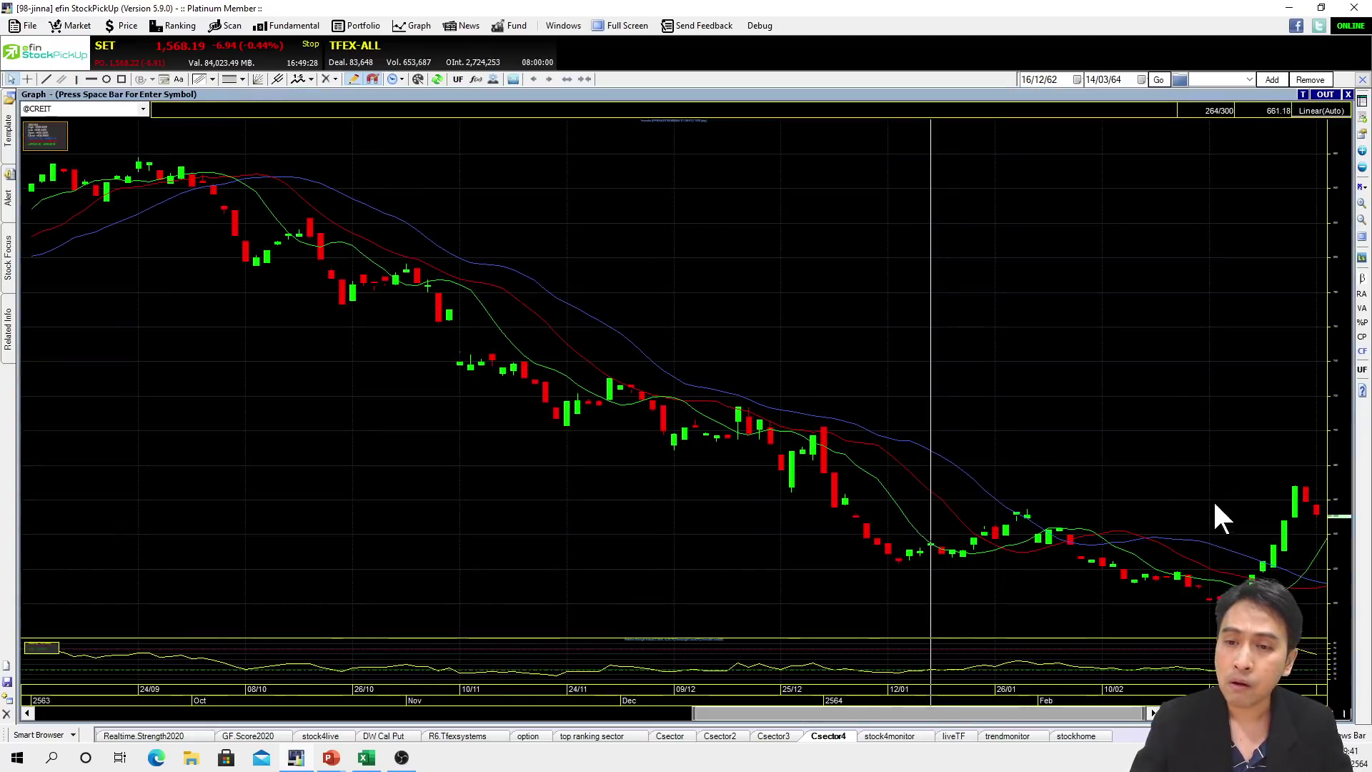
left_click(1274, 551)
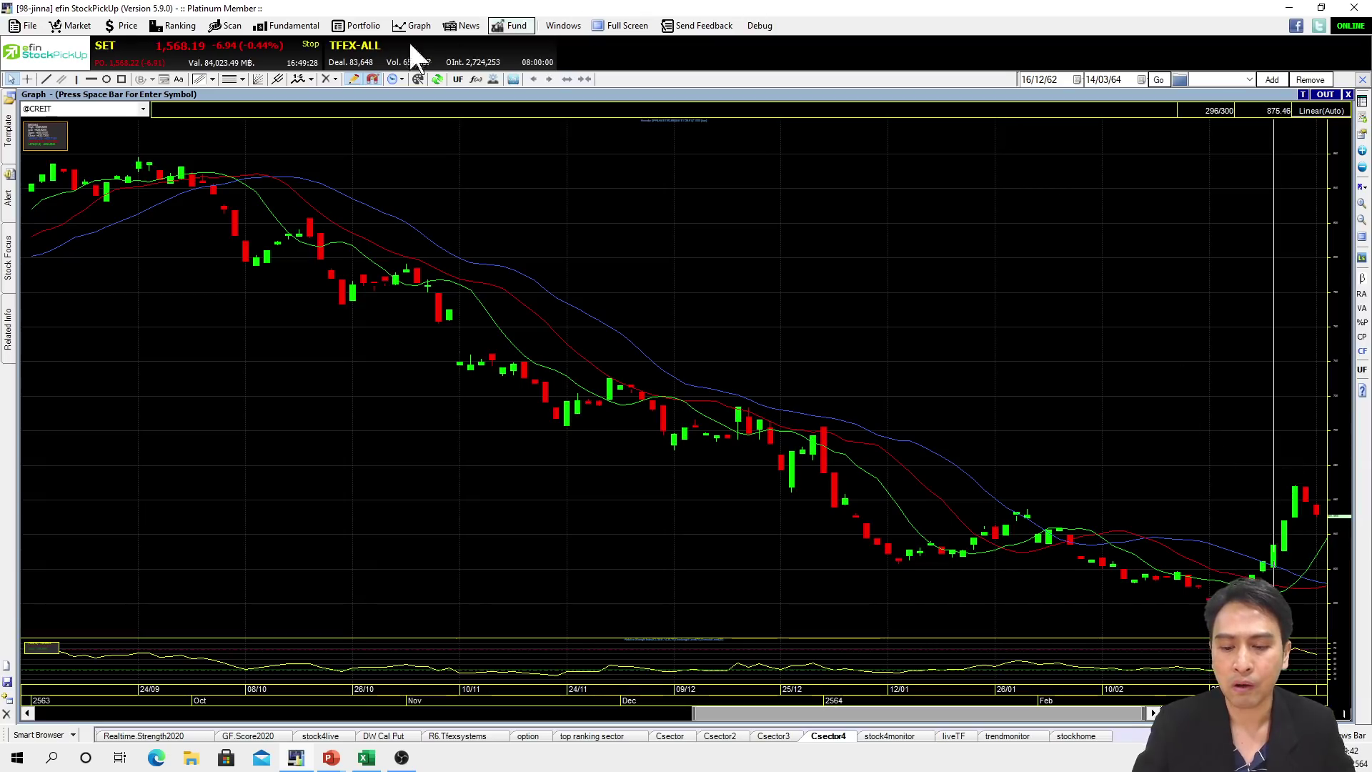
double_click(506, 92)
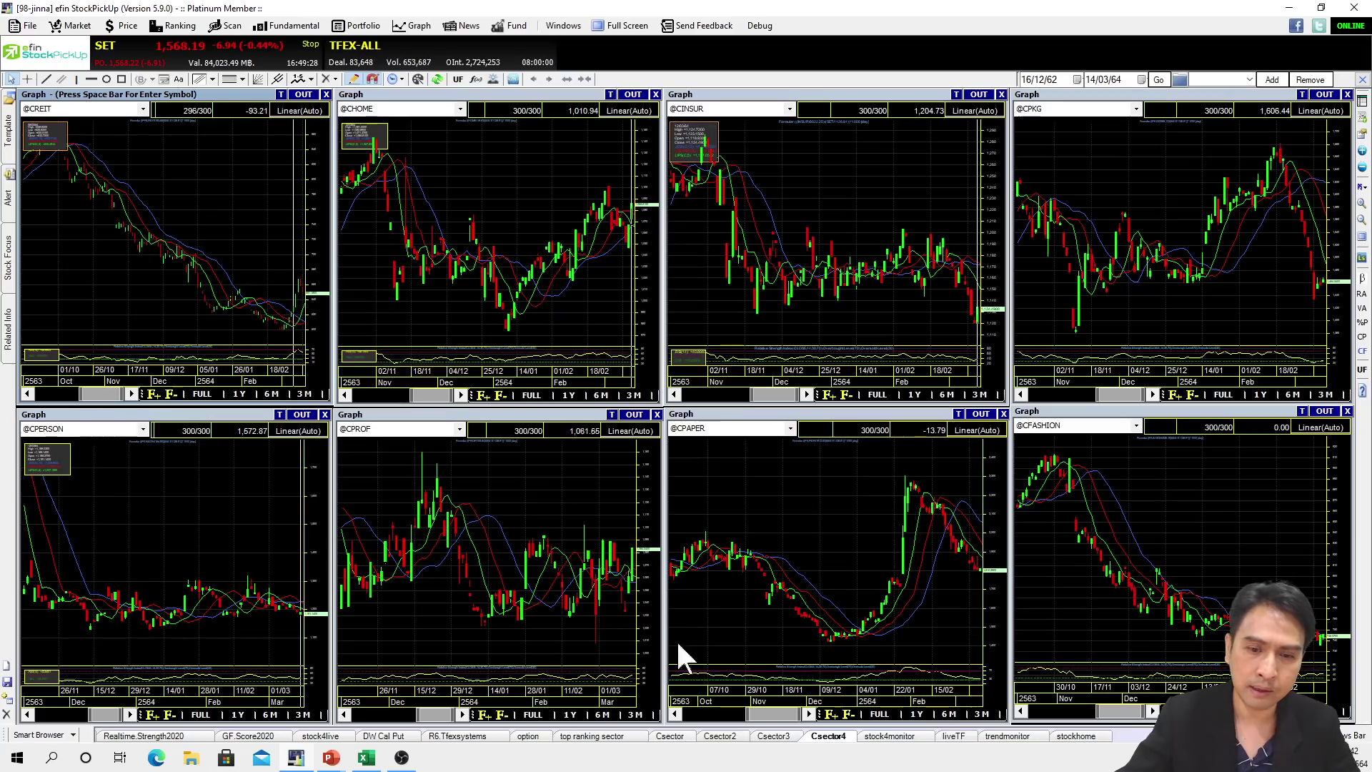
left_click(670, 736)
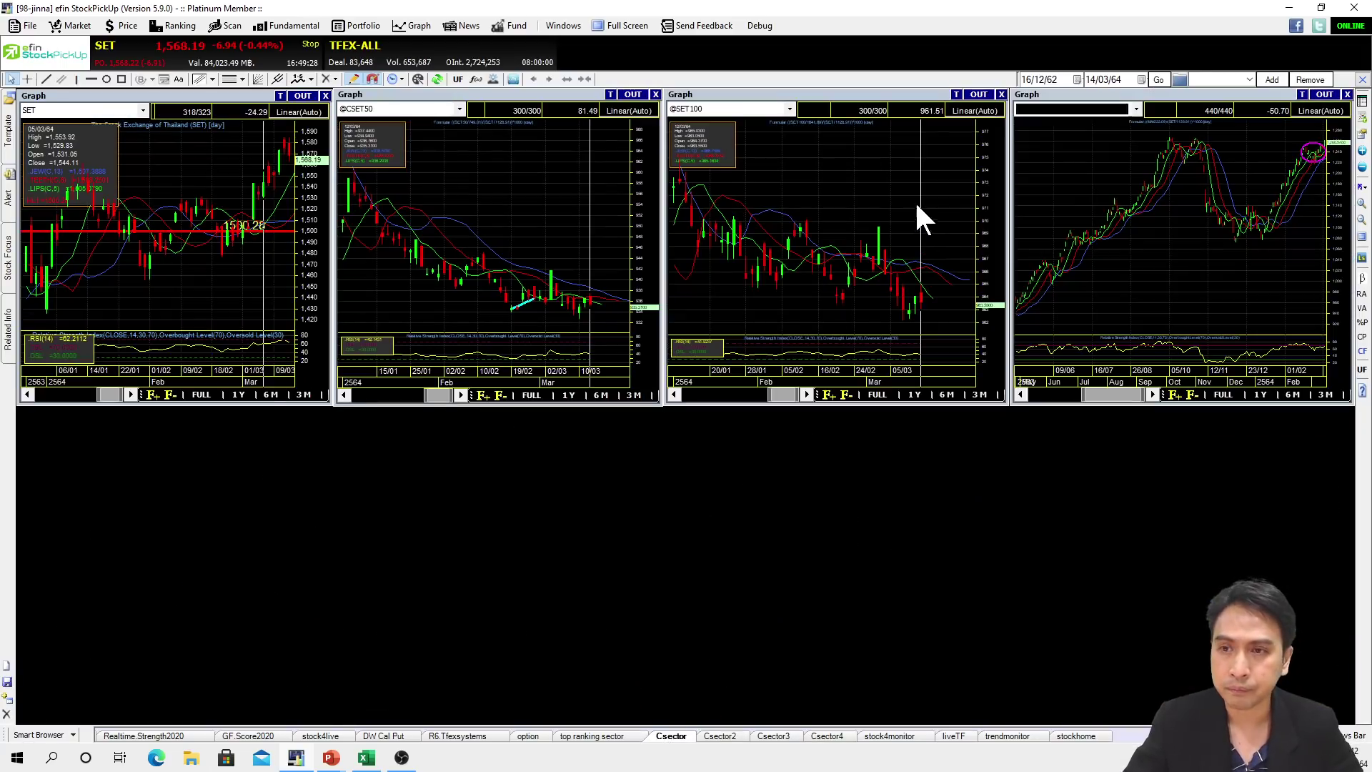
left_click(721, 736)
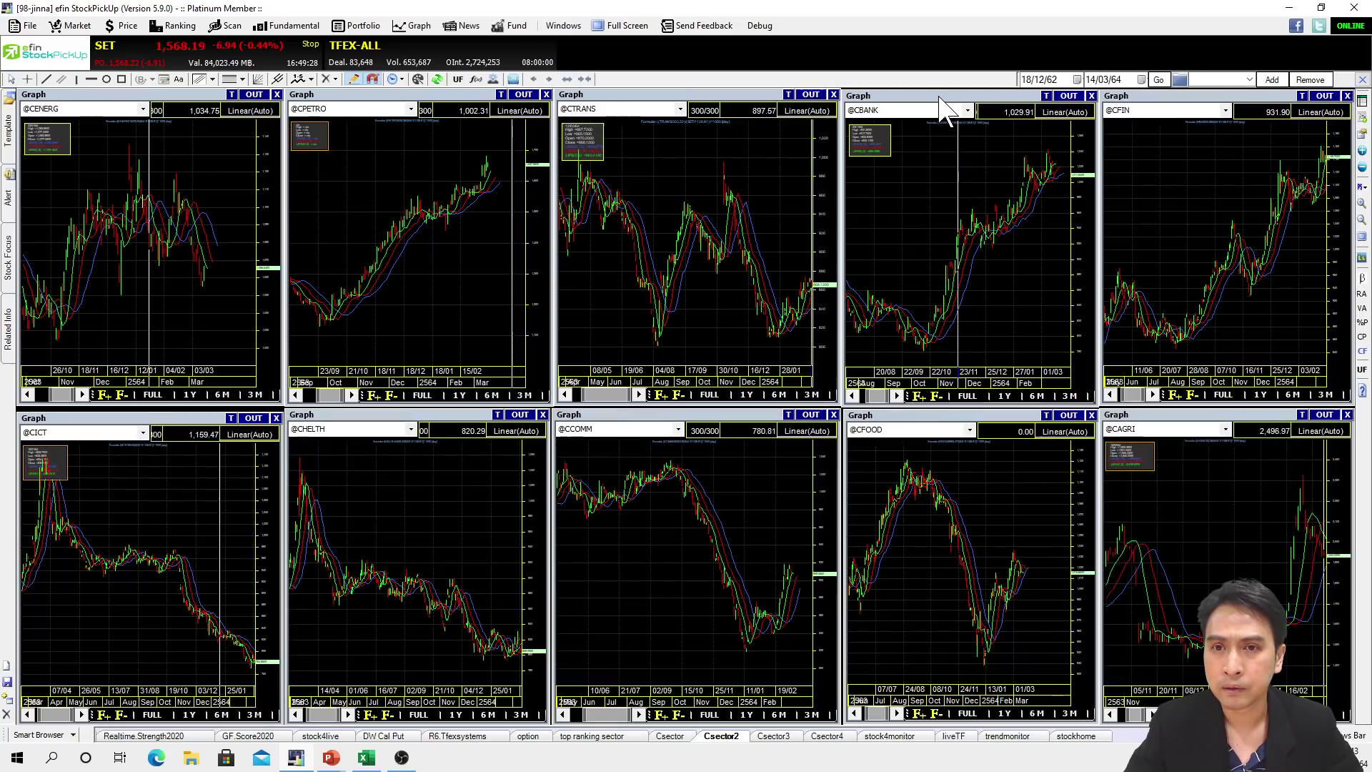
double_click(937, 93)
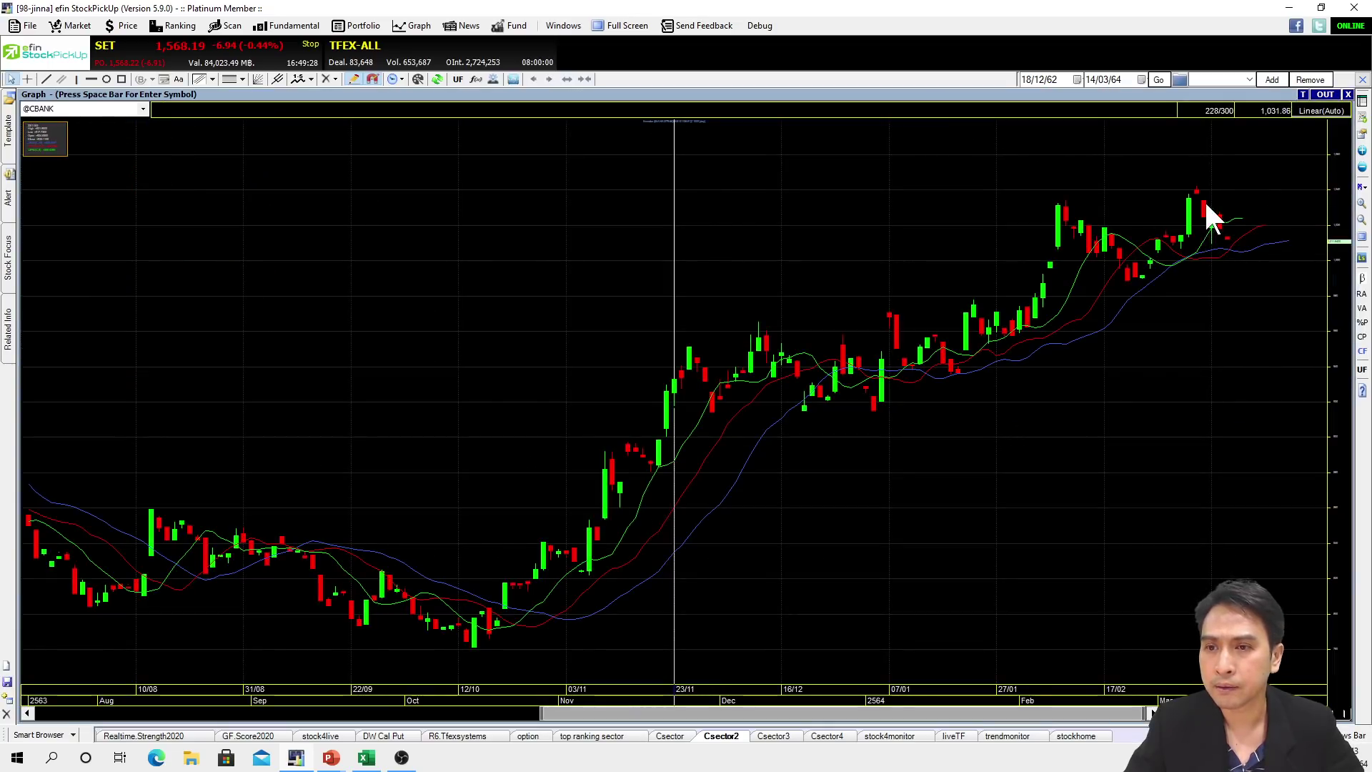
double_click(556, 92)
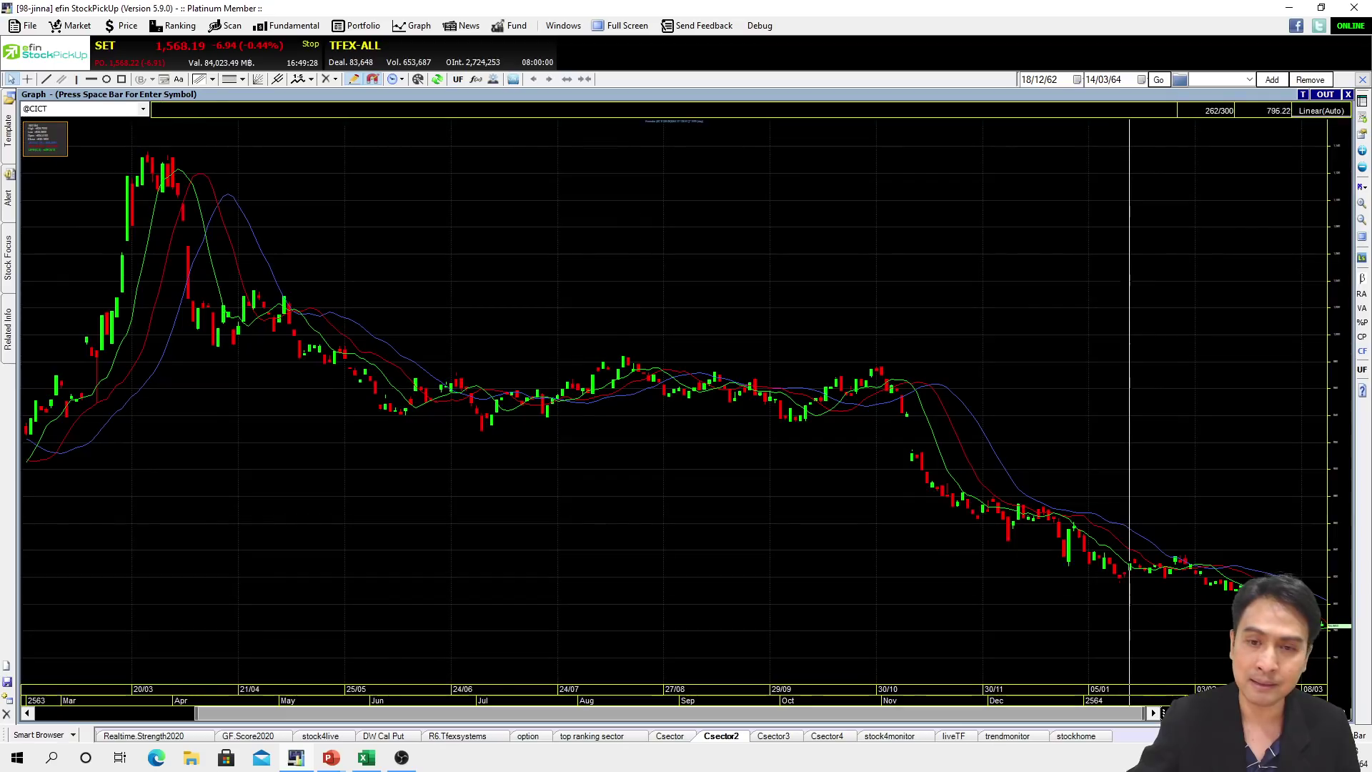
double_click(709, 94)
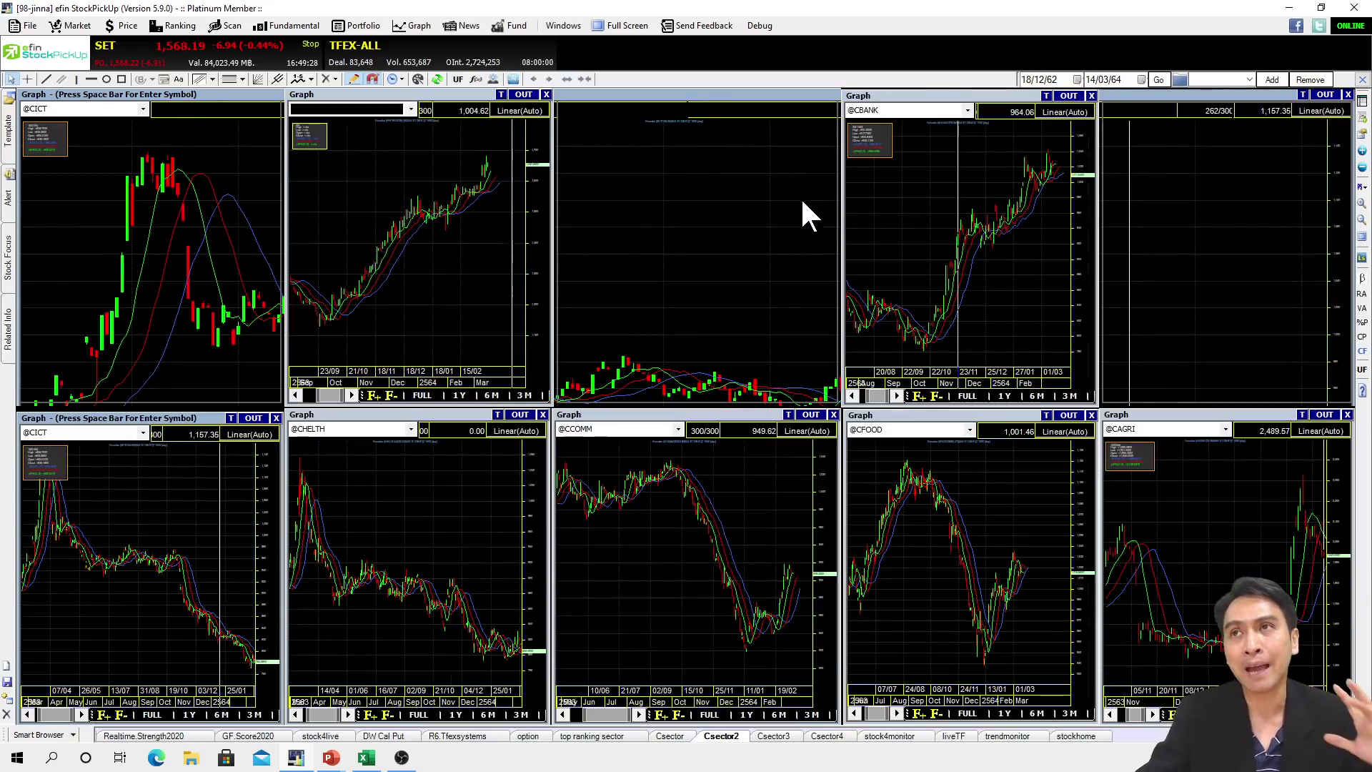